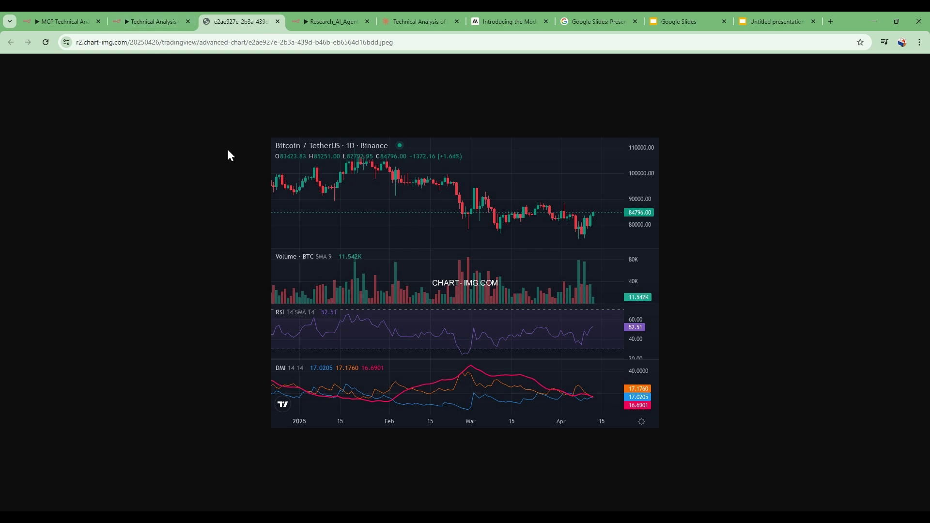
# Step: In the Technical Analysis with Perplexity v6 MCP enabled workflow, send the chat message "pleasd do technical anlaysis on NVDIA"
pyautogui.click(166, 23)
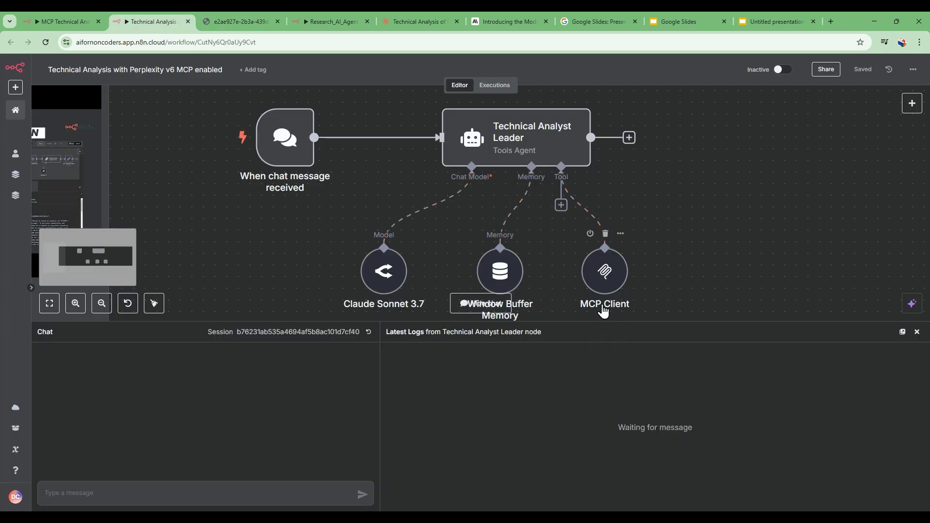
pyautogui.click(63, 22)
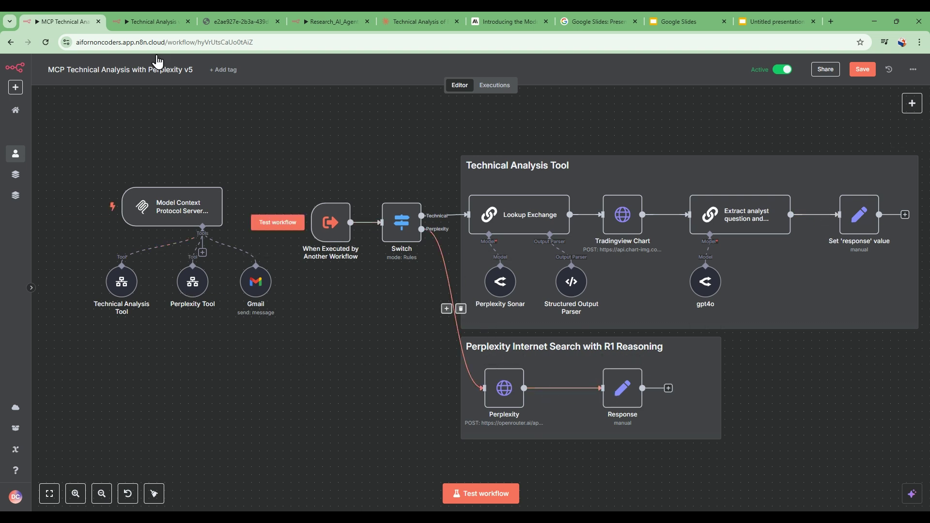
pyautogui.click(160, 22)
pyautogui.click(263, 485)
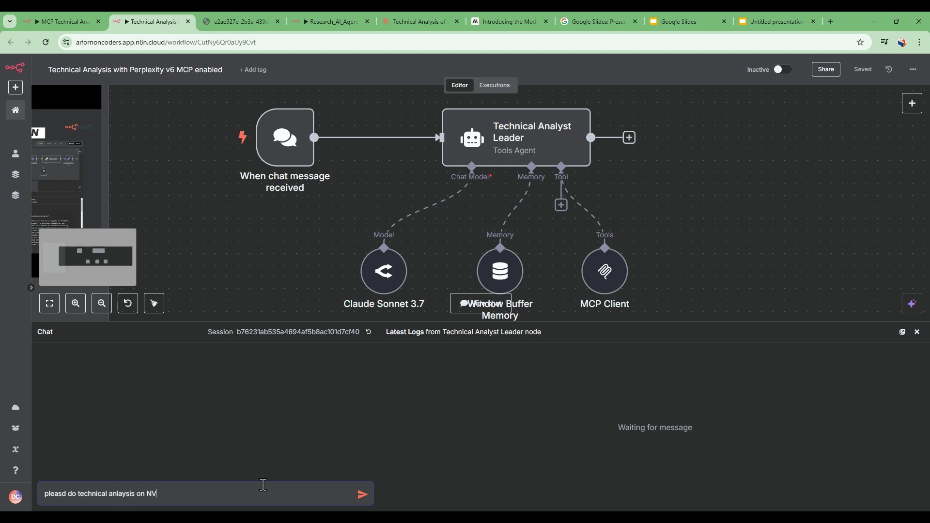
pyautogui.press('Return')
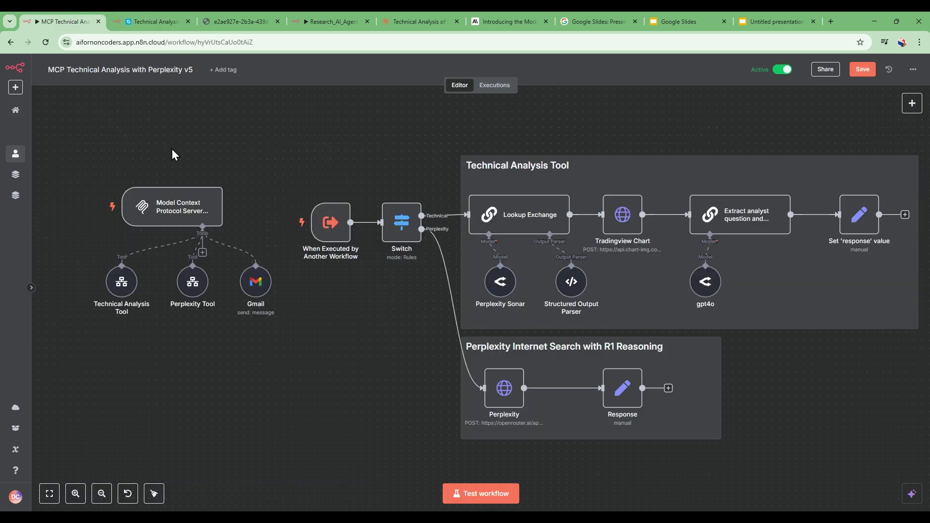
# Step: Review the MCP server workflow, then read the chat's NVIDIA technical analysis reply from the price trends through the chart and closing note
pyautogui.click(71, 21)
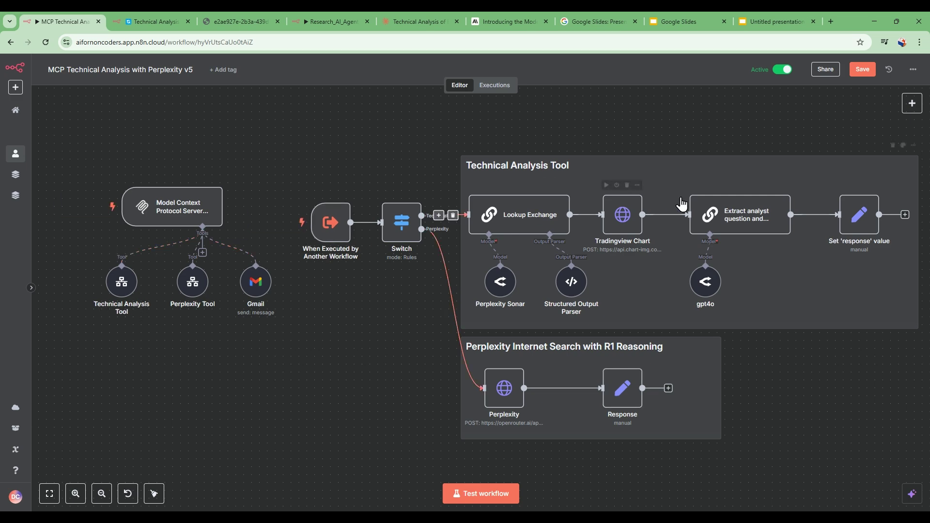
pyautogui.click(151, 21)
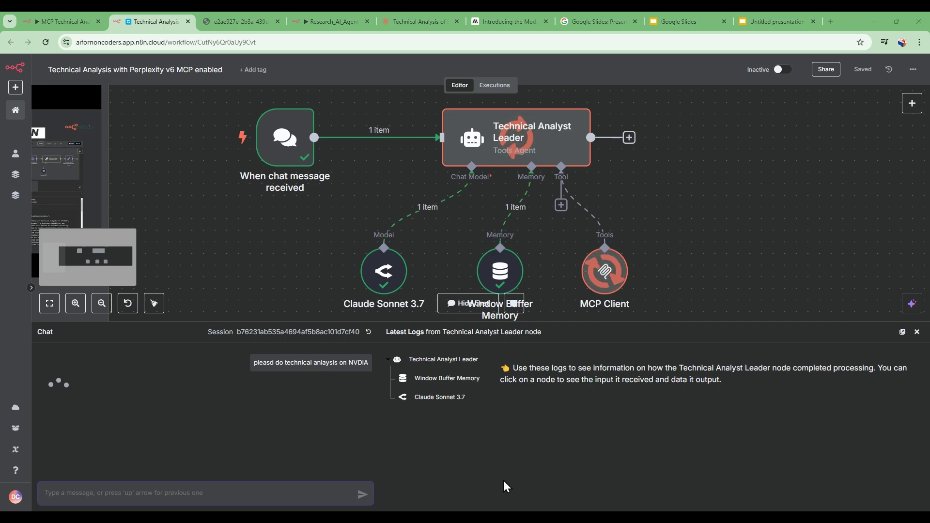
pyautogui.scroll(5, 296, 375)
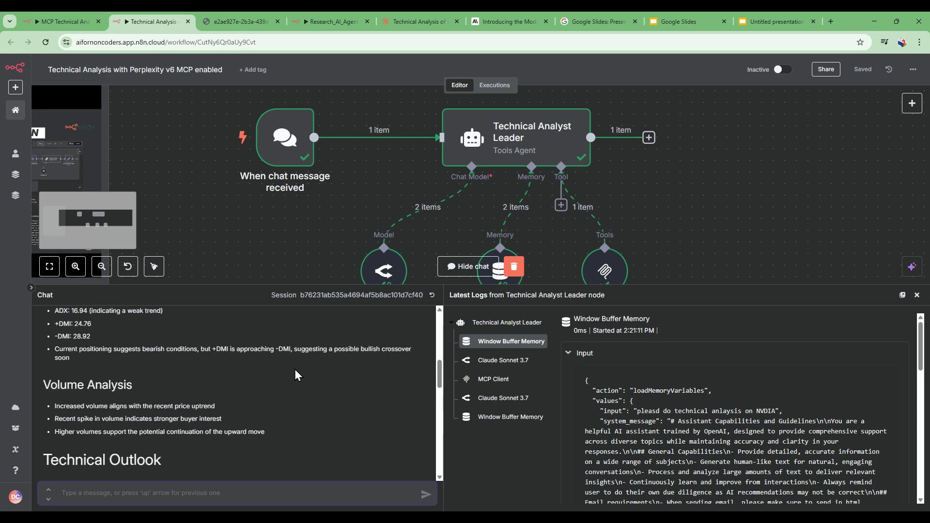
pyautogui.scroll(2, 298, 376)
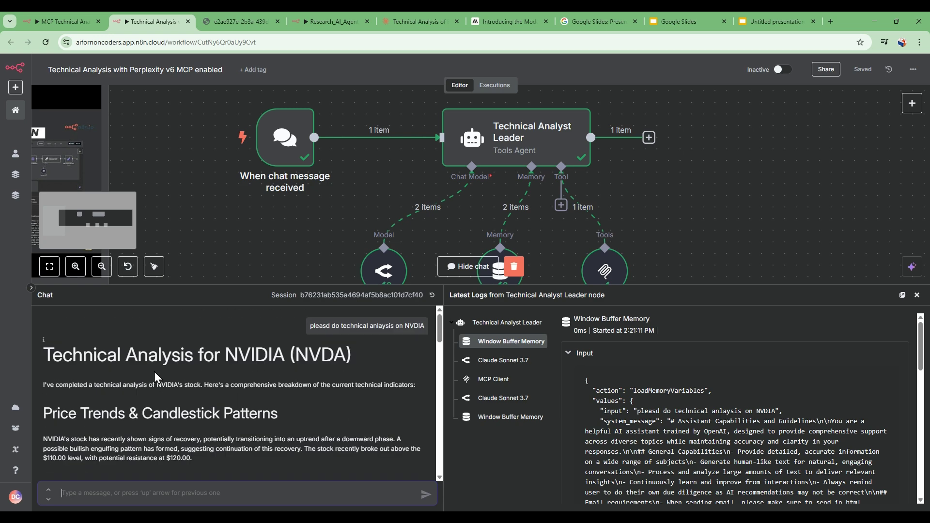
pyautogui.scroll(-3, 152, 370)
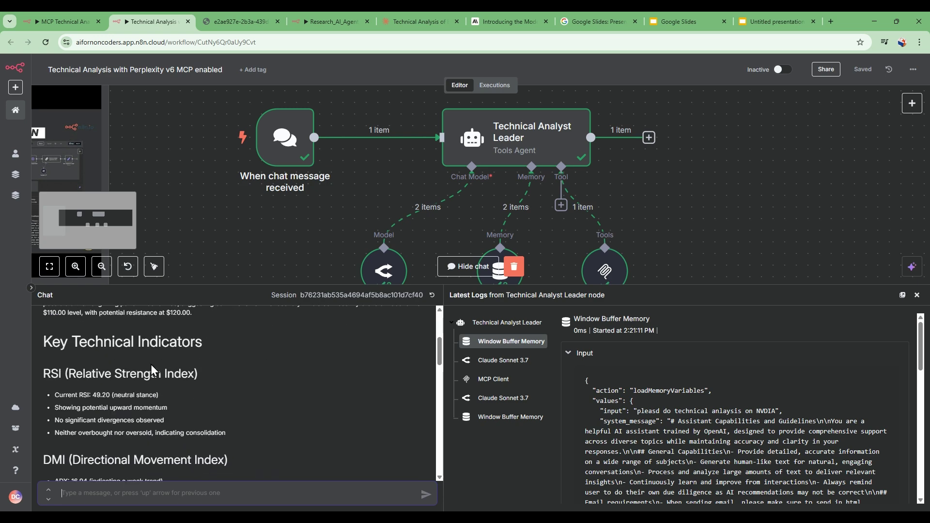
pyautogui.scroll(-6, 117, 342)
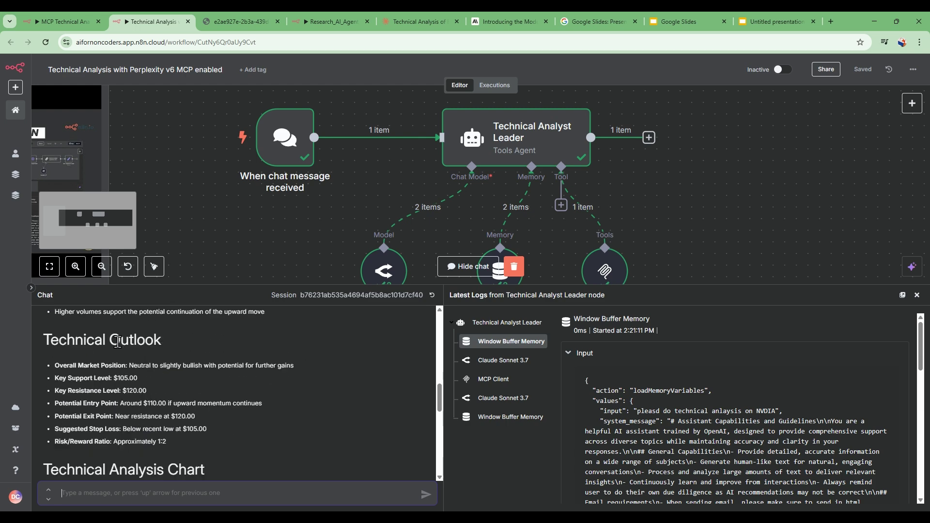
pyautogui.scroll(-3, 117, 342)
pyautogui.scroll(-5, 103, 371)
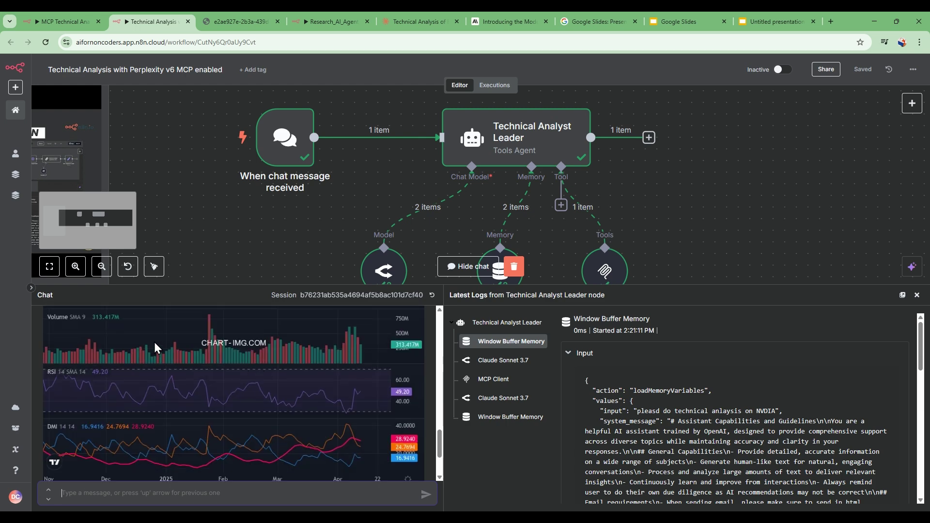
pyautogui.scroll(3, 235, 379)
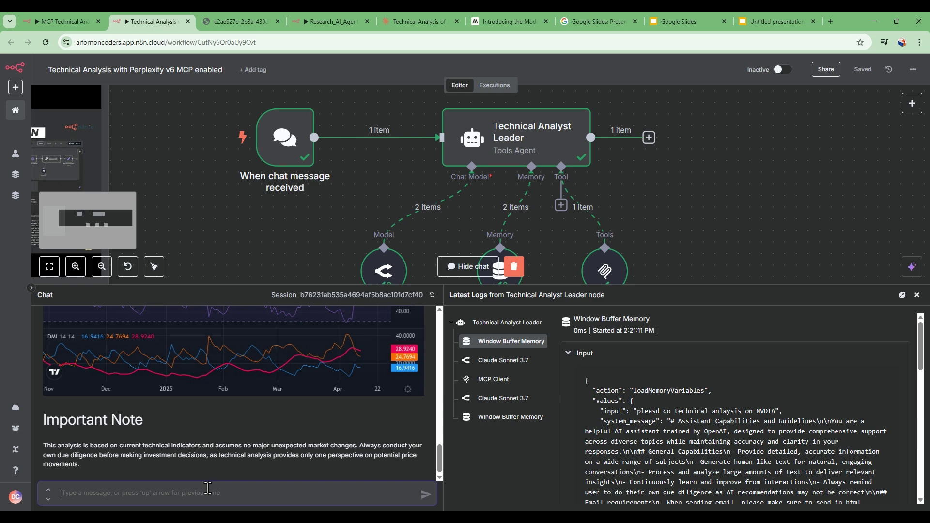
# Step: Send a chat request for a fundamental analysis with up-to-date news and a report sent to the recipient's email address
pyautogui.hotkey('ctrl', 'v')
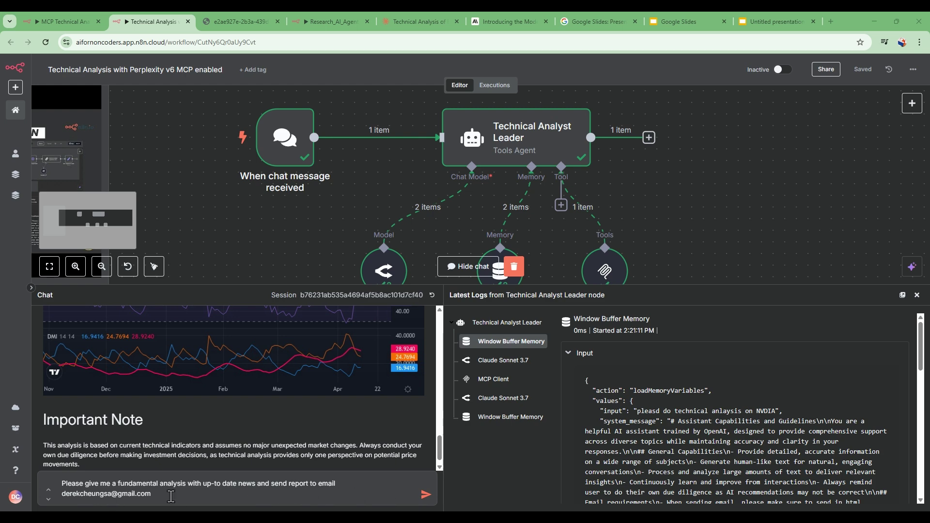
pyautogui.click(426, 494)
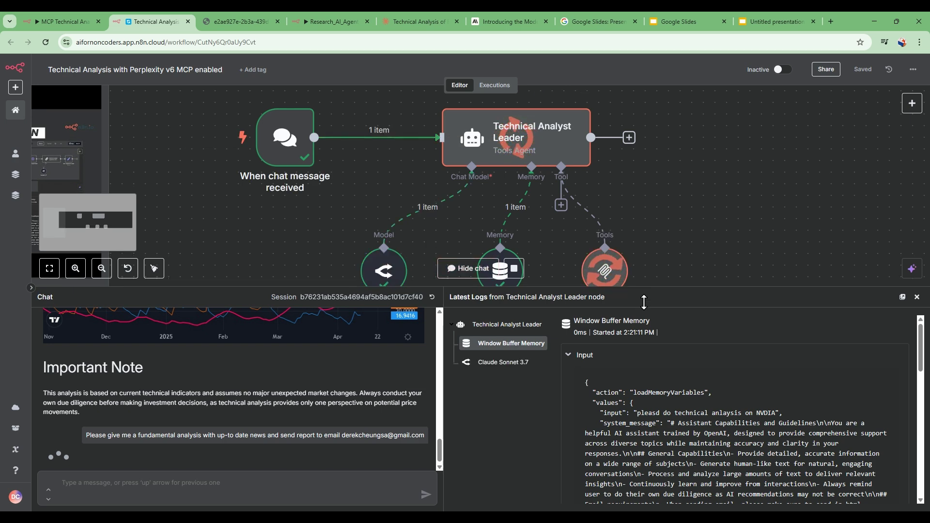
pyautogui.moveTo(625, 288); pyautogui.dragTo(625, 315)
pyautogui.click(60, 21)
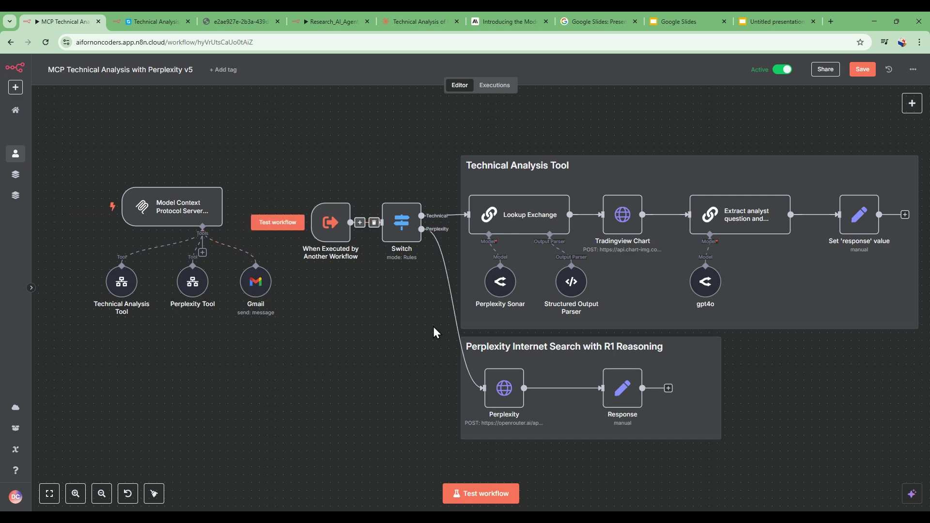
pyautogui.click(151, 22)
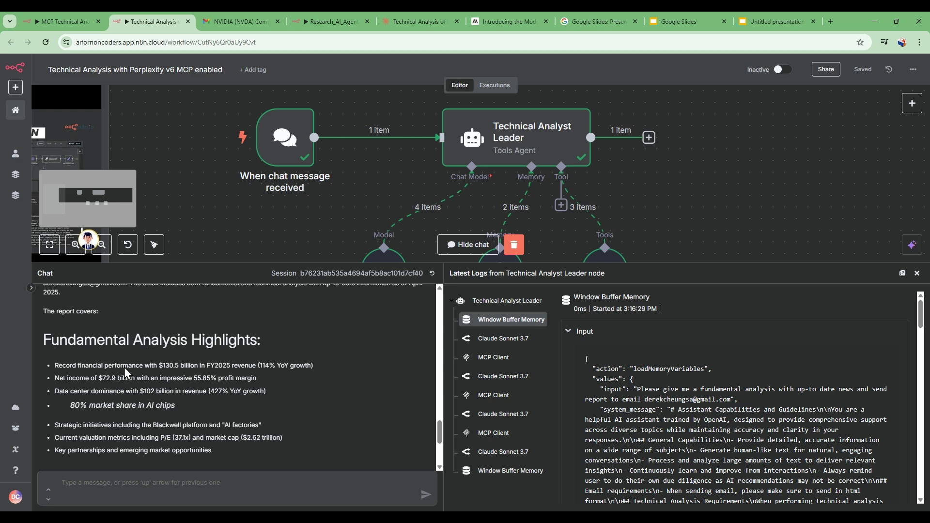
# Step: Switch to Gmail and read through the NVIDIA stock analysis report, from the financial highlights to the conclusion and references
pyautogui.click(245, 21)
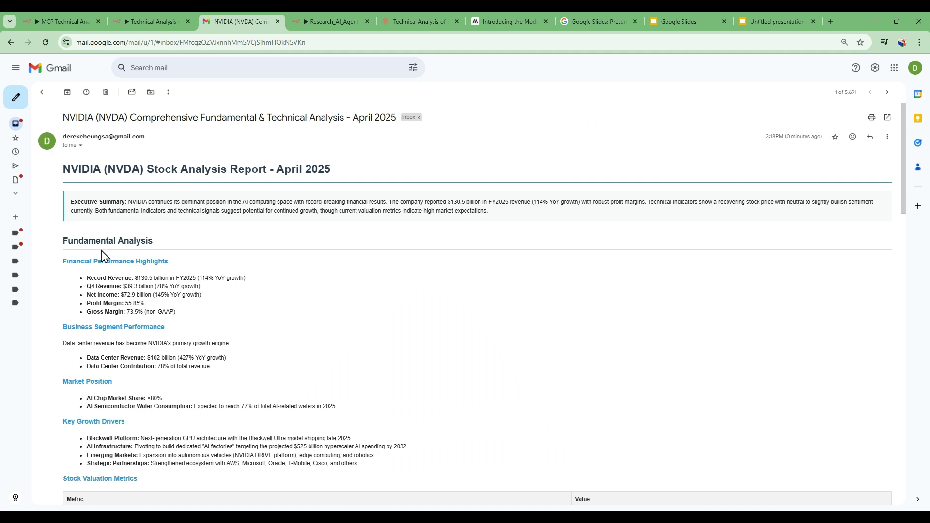
pyautogui.moveTo(88, 278); pyautogui.dragTo(123, 328)
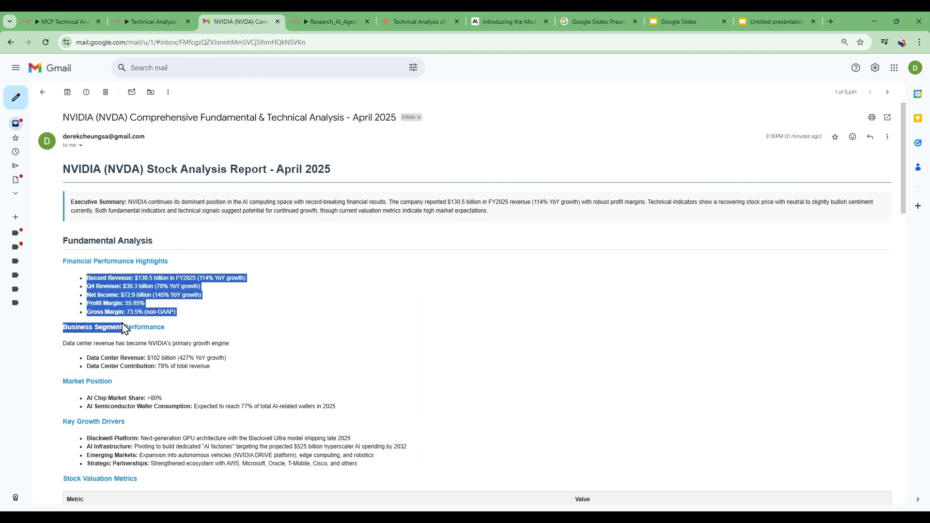
pyautogui.scroll(-3, 154, 318)
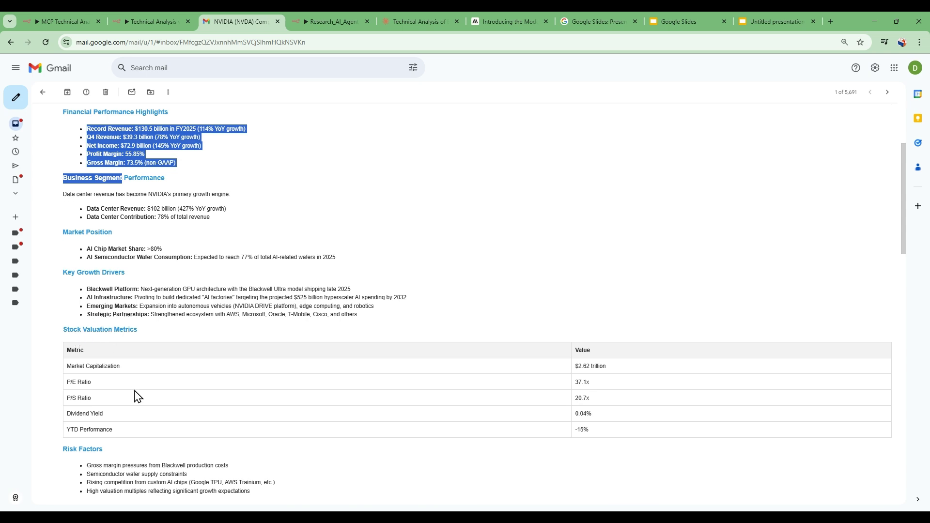
pyautogui.scroll(-3, 82, 320)
pyautogui.scroll(-3, 112, 373)
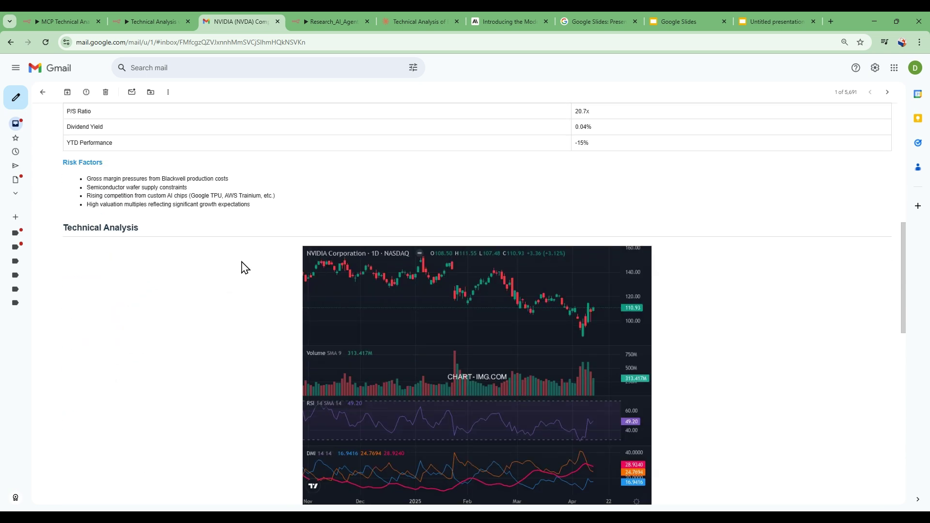
pyautogui.scroll(-9, 324, 272)
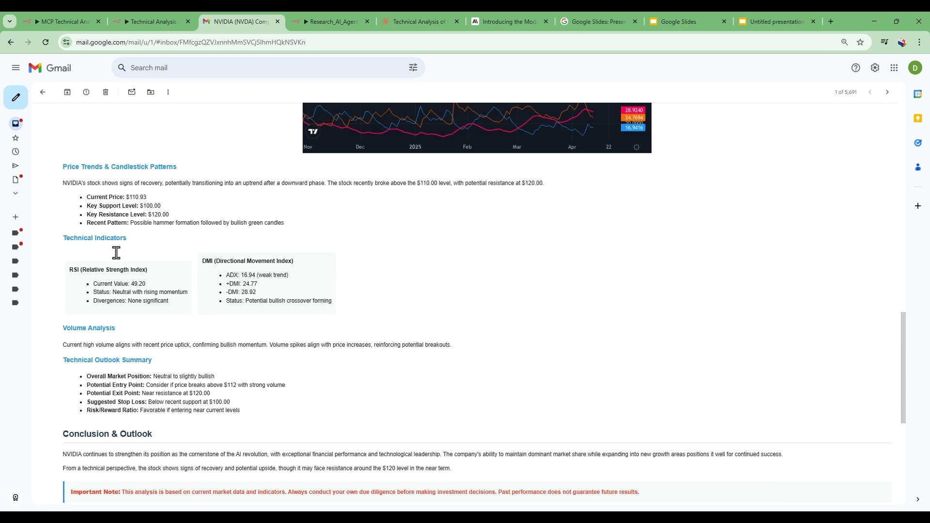
pyautogui.scroll(3, 249, 305)
pyautogui.scroll(-6, 200, 376)
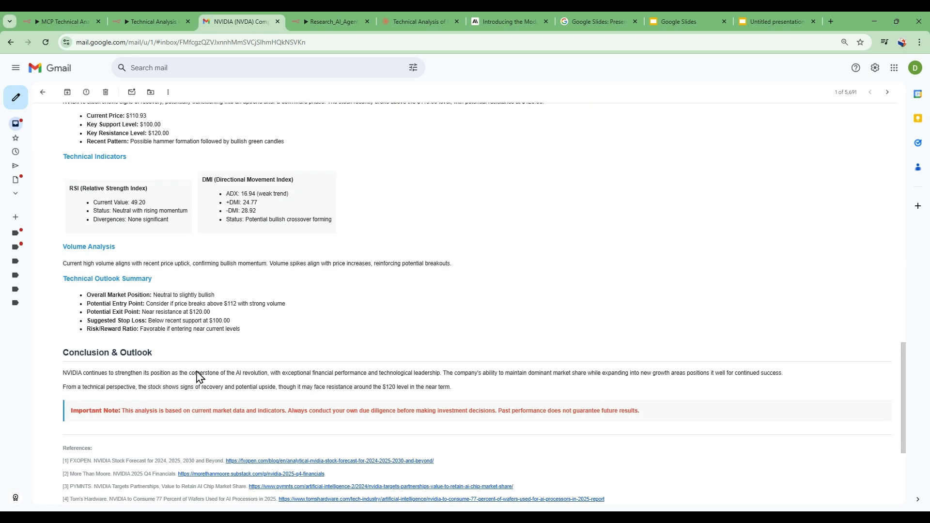
# Step: Add an MCP Server Trigger to the MCP Technical Analysis with Perplexity v5 workflow and place it below the existing server trigger's tools
pyautogui.hotkey('ctrl', '1')
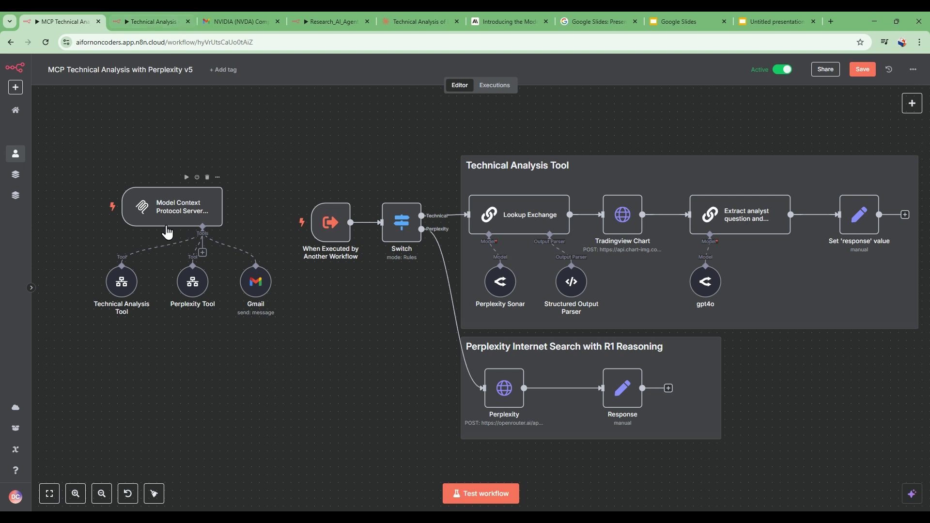
pyautogui.moveTo(165, 198)
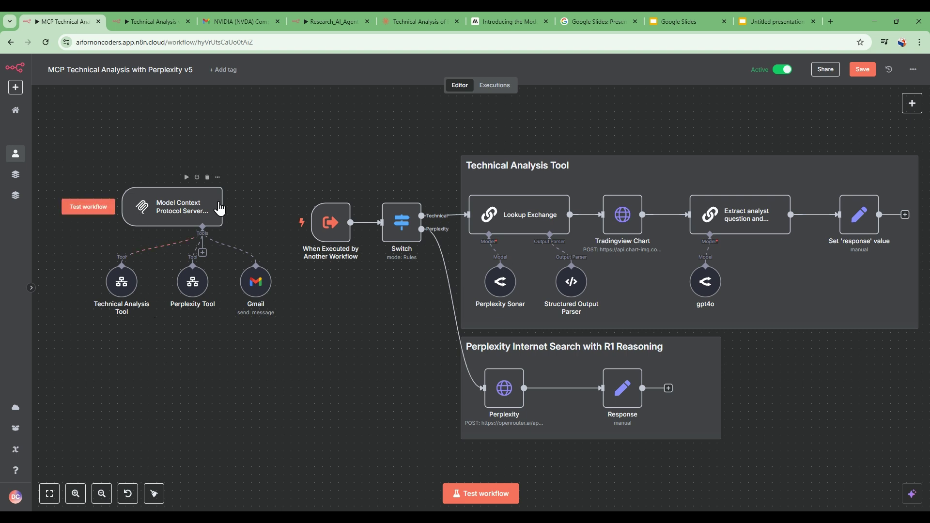
pyautogui.click(912, 103)
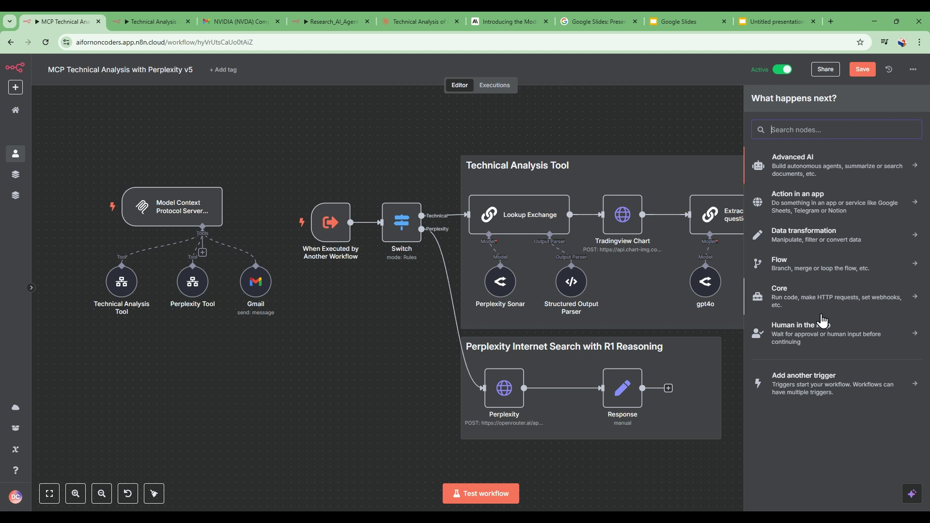
pyautogui.click(821, 390)
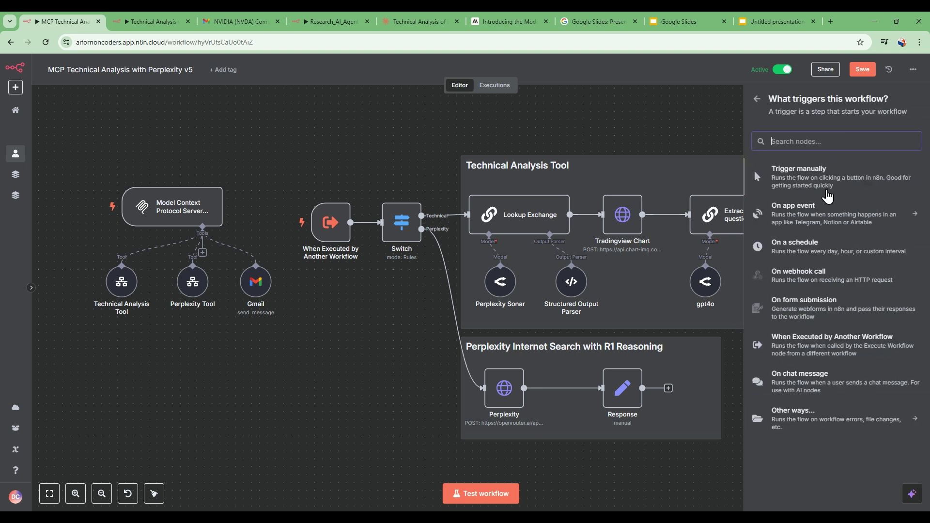
pyautogui.write('mcp')
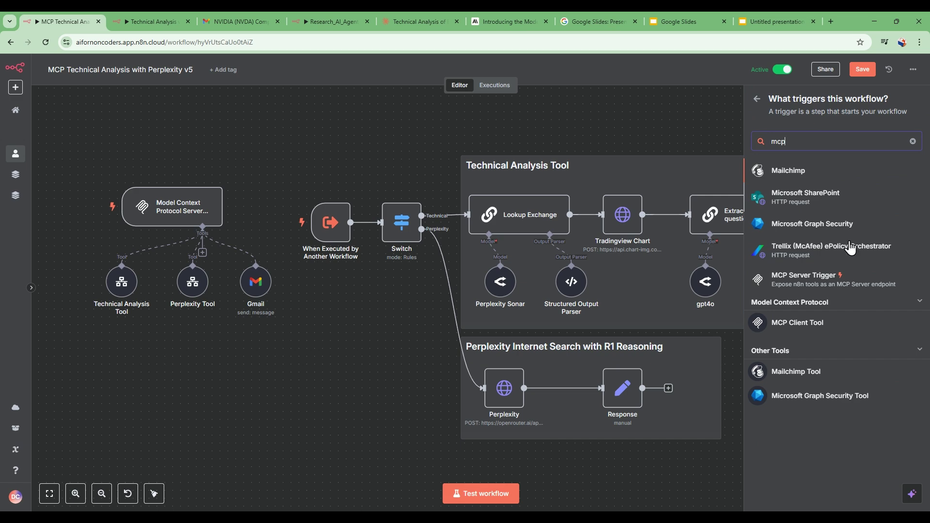
pyautogui.click(840, 289)
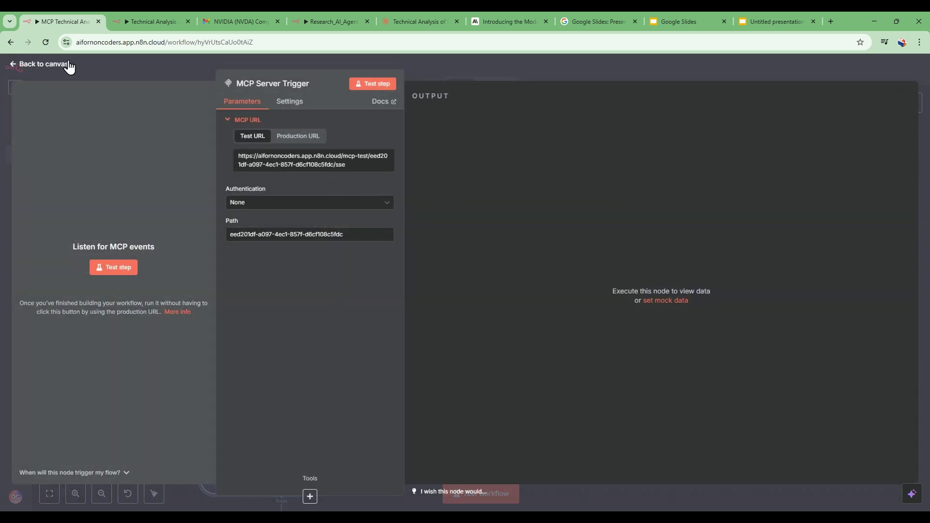
pyautogui.click(58, 68)
pyautogui.moveTo(264, 458); pyautogui.dragTo(192, 369)
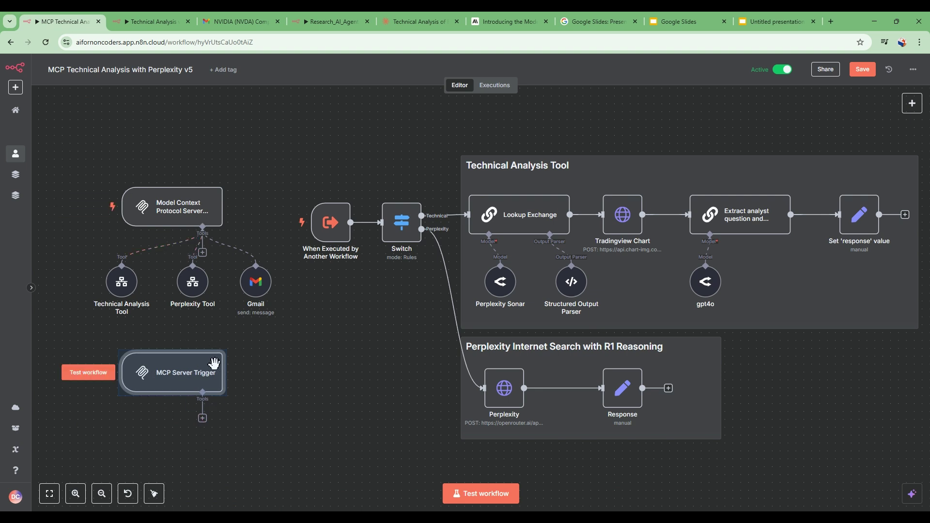
# Step: Attach a Gmail Tool to the new MCP Server Trigger
pyautogui.click(203, 418)
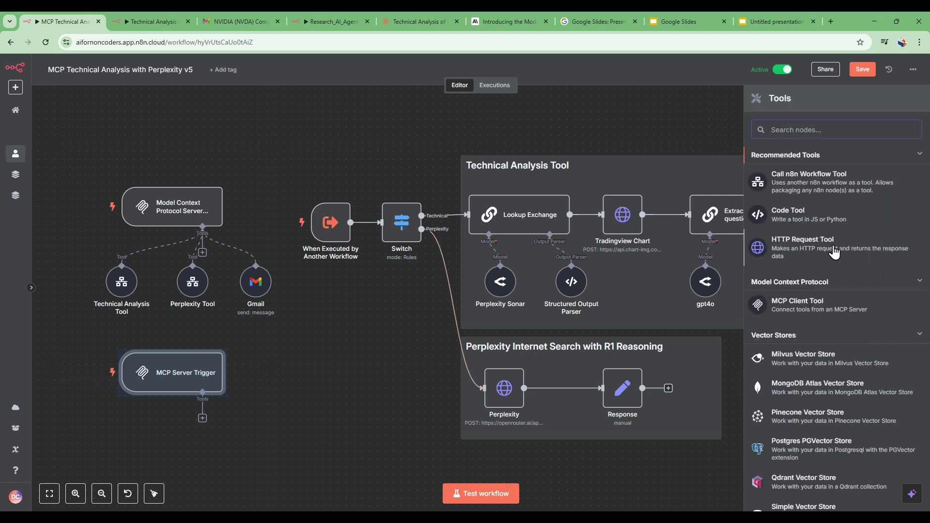
pyautogui.scroll(-2, 827, 386)
pyautogui.scroll(-20, 827, 386)
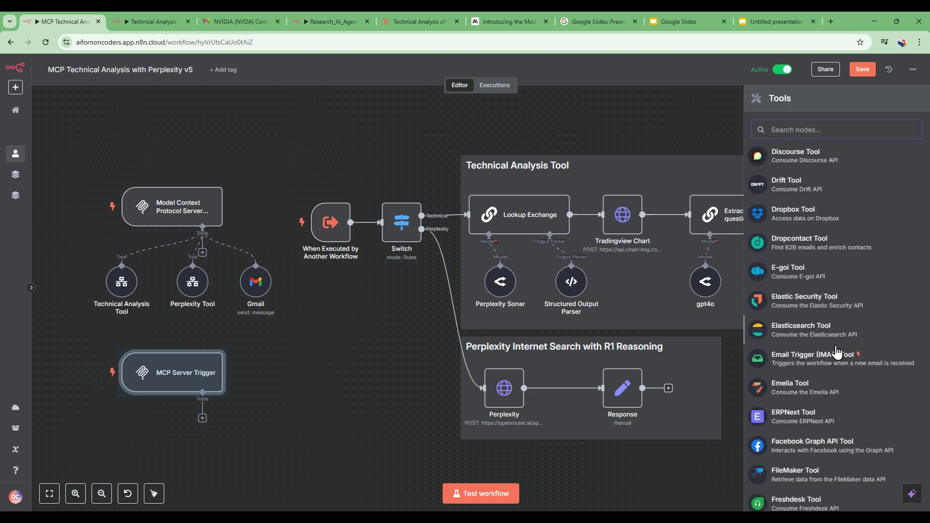
pyautogui.scroll(-10, 837, 357)
pyautogui.scroll(8, 837, 357)
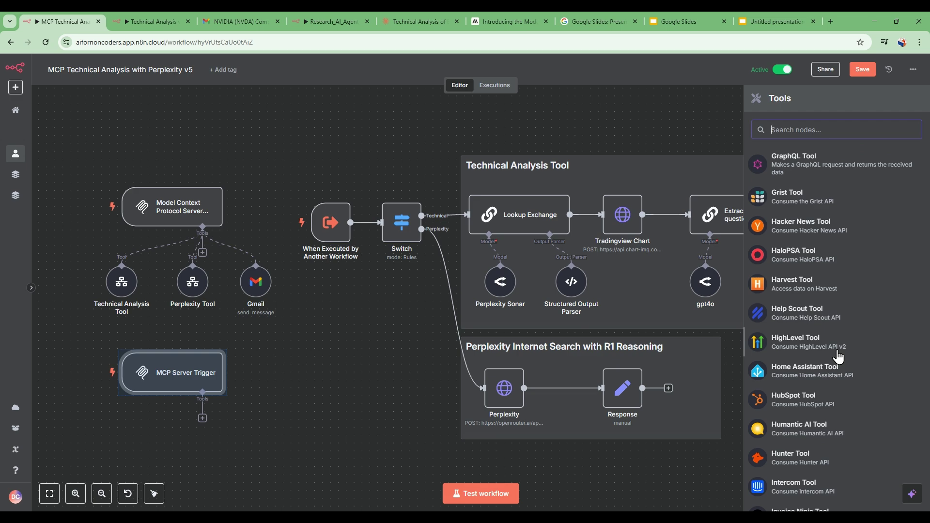
pyautogui.write('mail')
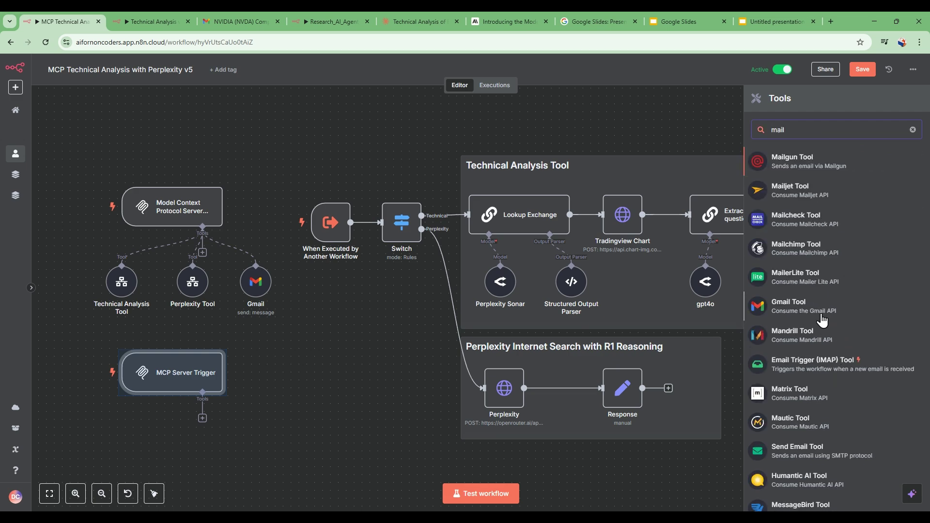
pyautogui.click(822, 307)
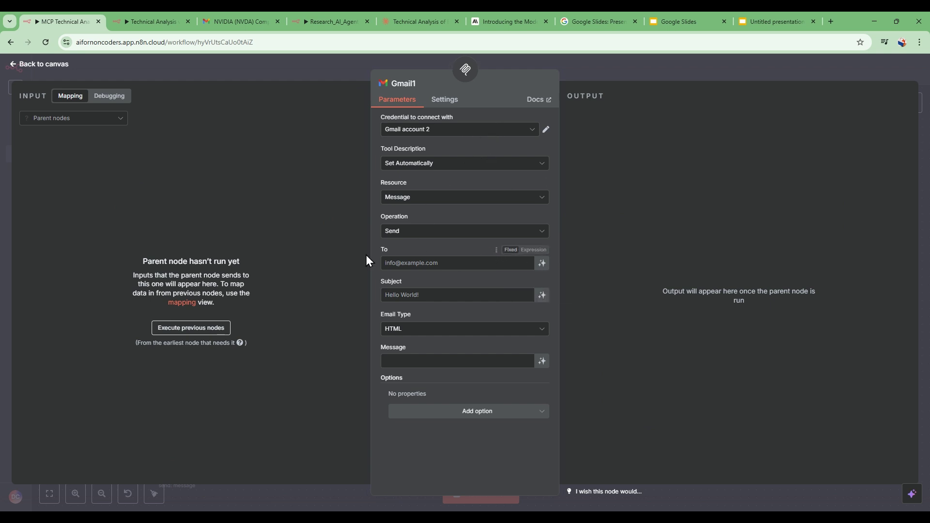
# Step: Let the model automatically define the To, Subject and Message fields of the new Gmail tool
pyautogui.click(542, 264)
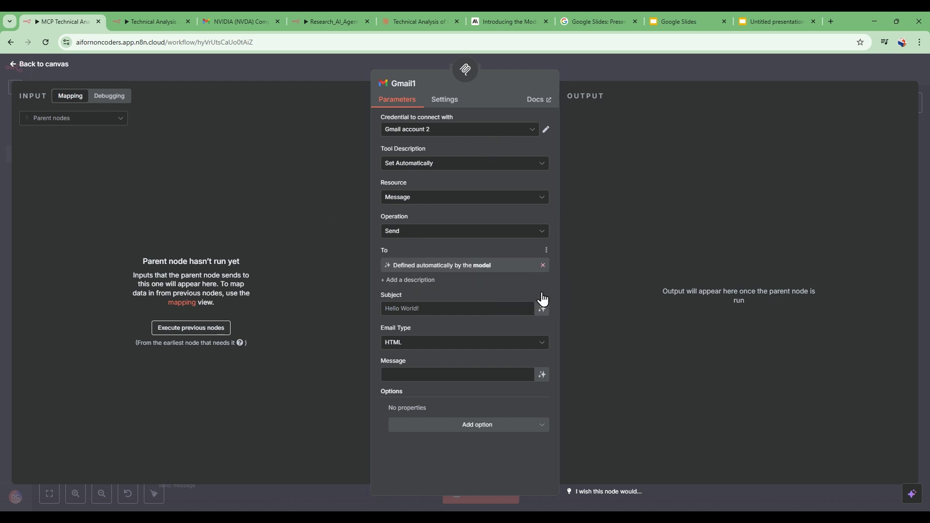
pyautogui.click(545, 311)
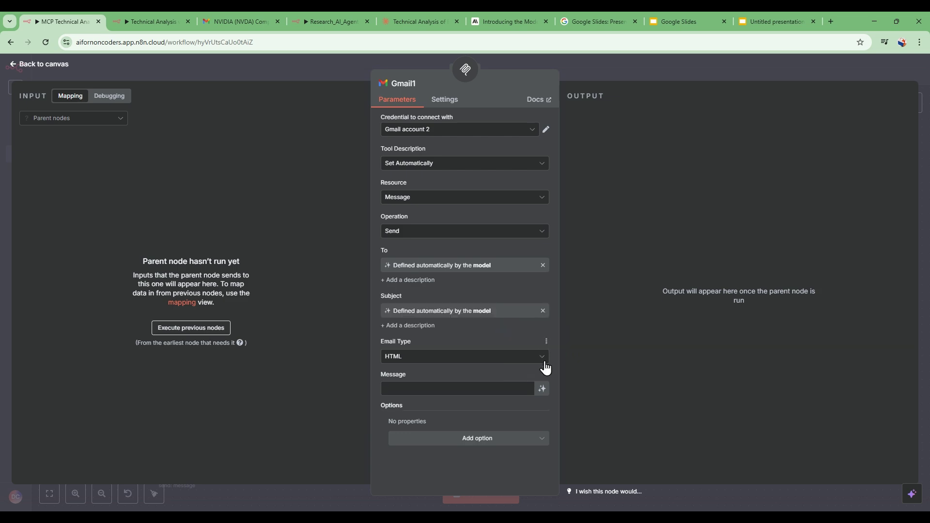
pyautogui.click(543, 390)
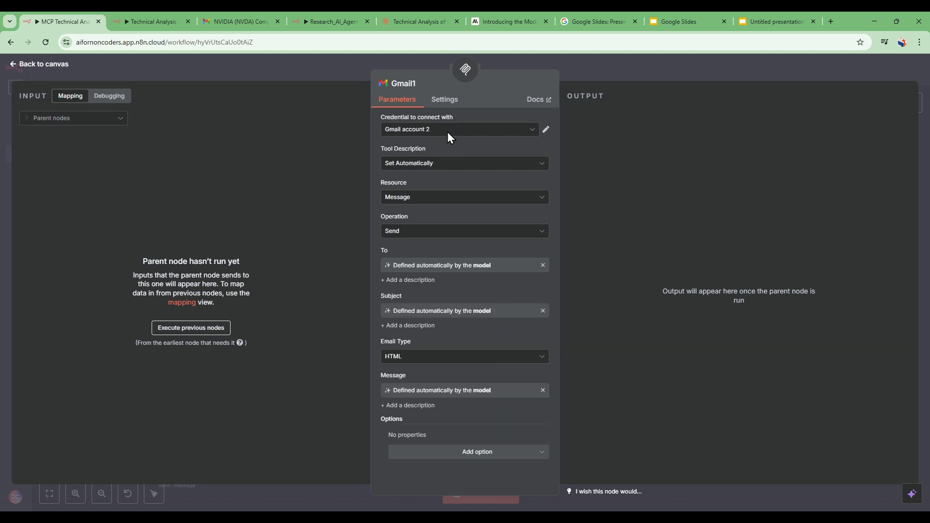
pyautogui.click(52, 64)
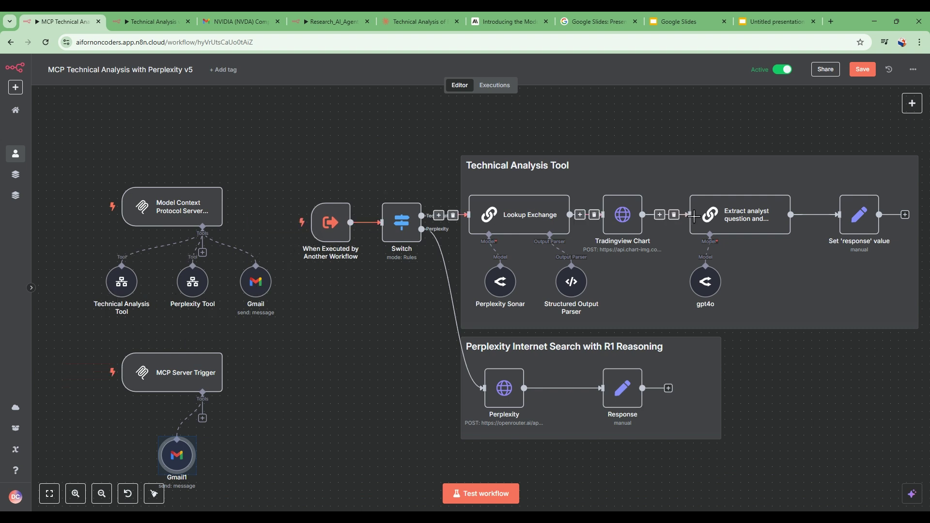
# Step: Attach a Call n8n Workflow Tool to the new MCP Server Trigger and set its name to perplexity_tool
pyautogui.click(202, 418)
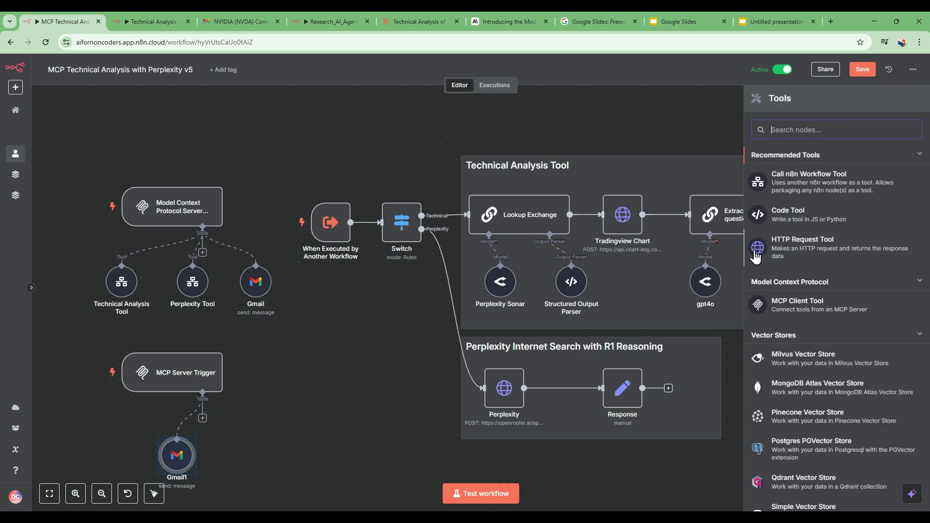
pyautogui.click(824, 185)
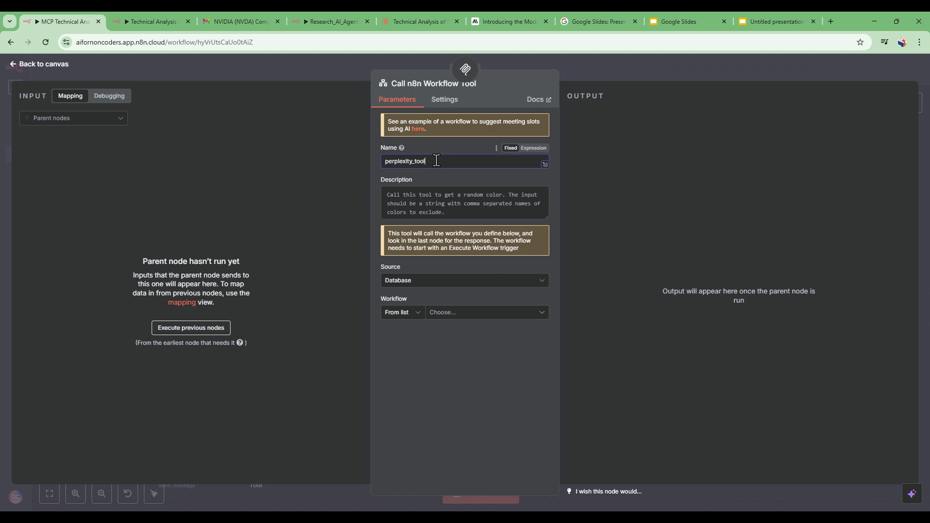
pyautogui.click(441, 204)
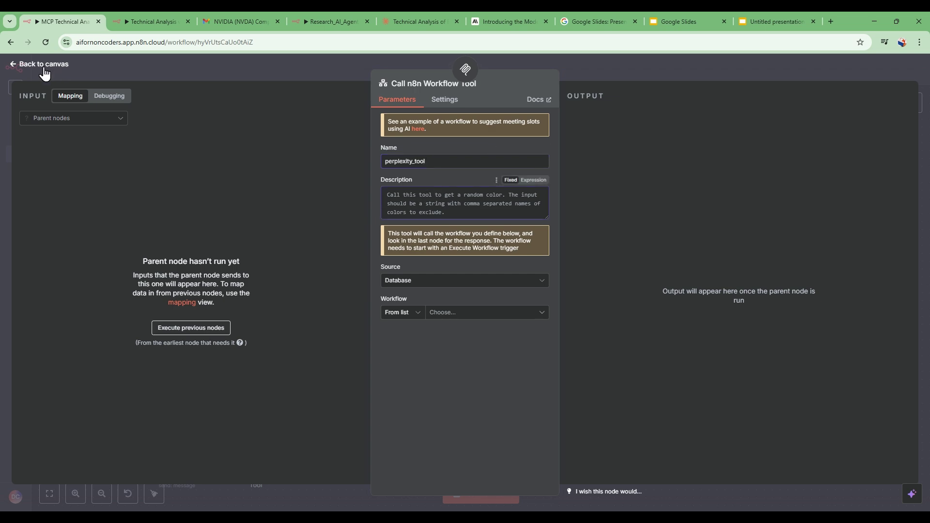
pyautogui.click(44, 66)
# Step: Copy the description of the existing Perplexity Tool into the description of the new Call n8n Workflow Tool
pyautogui.doubleClick(196, 277)
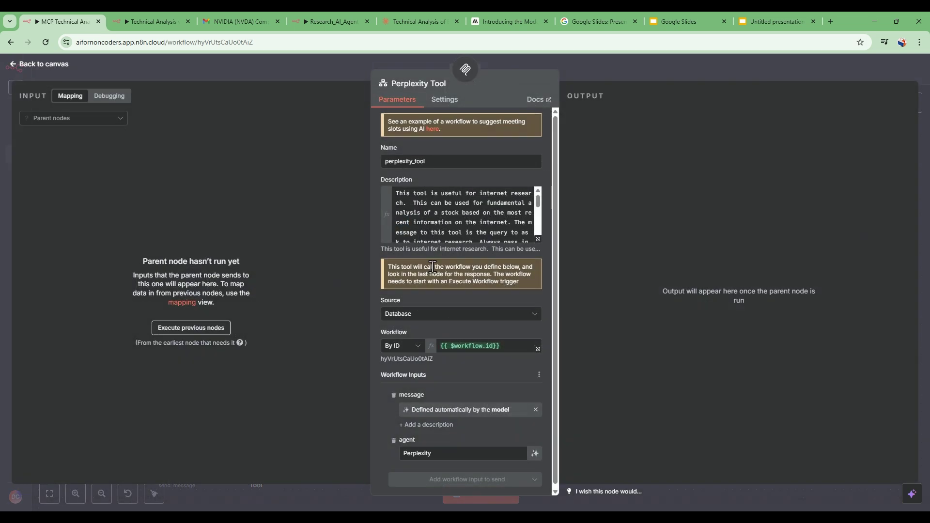
pyautogui.click(400, 202)
pyautogui.hotkey('ctrl', 'a')
pyautogui.hotkey('ctrl', 'c')
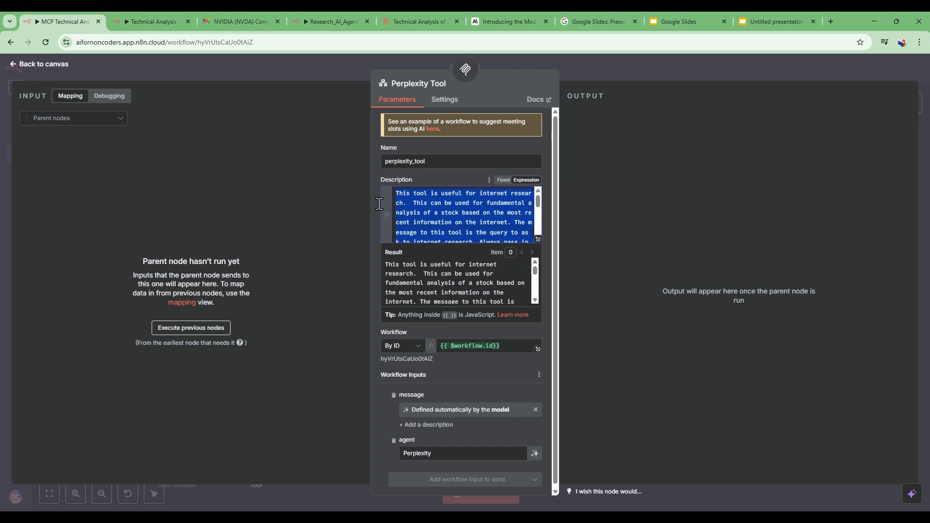
pyautogui.click(44, 65)
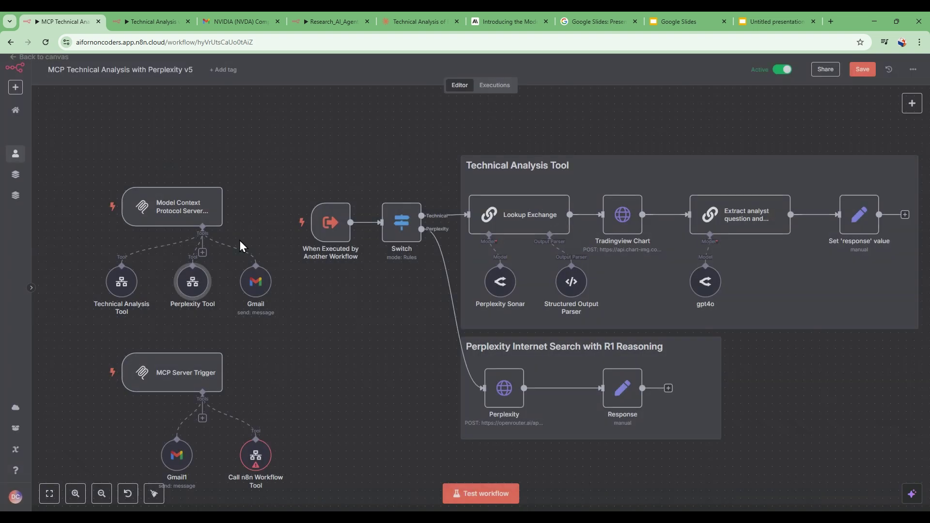
pyautogui.doubleClick(251, 450)
pyautogui.hotkey('ctrl', 'v')
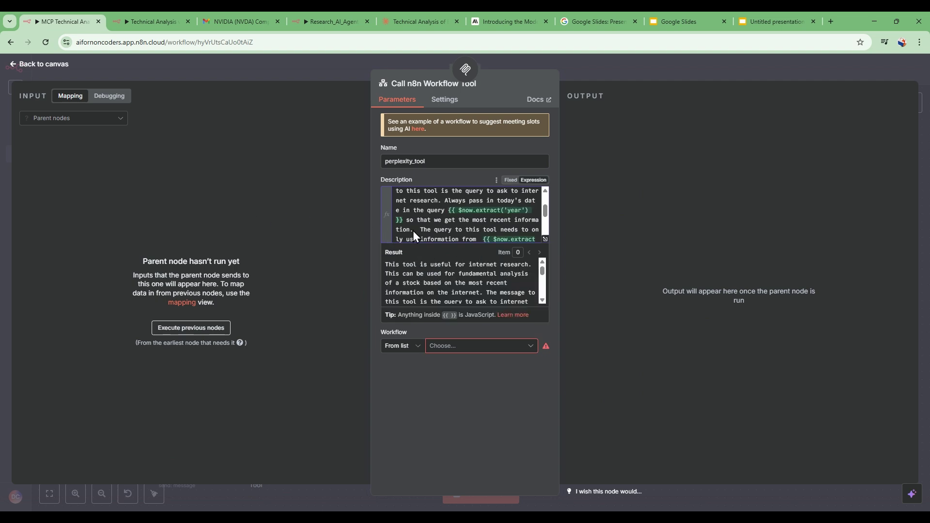
pyautogui.click(36, 68)
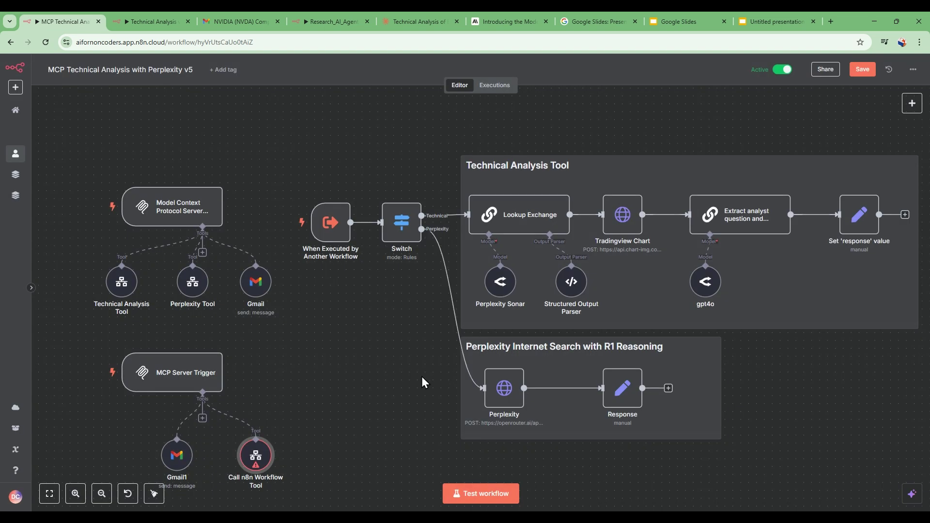
# Step: Set the workflow of the Call n8n Workflow Tool by ID with the expression {{ $workflow.id }}
pyautogui.doubleClick(258, 459)
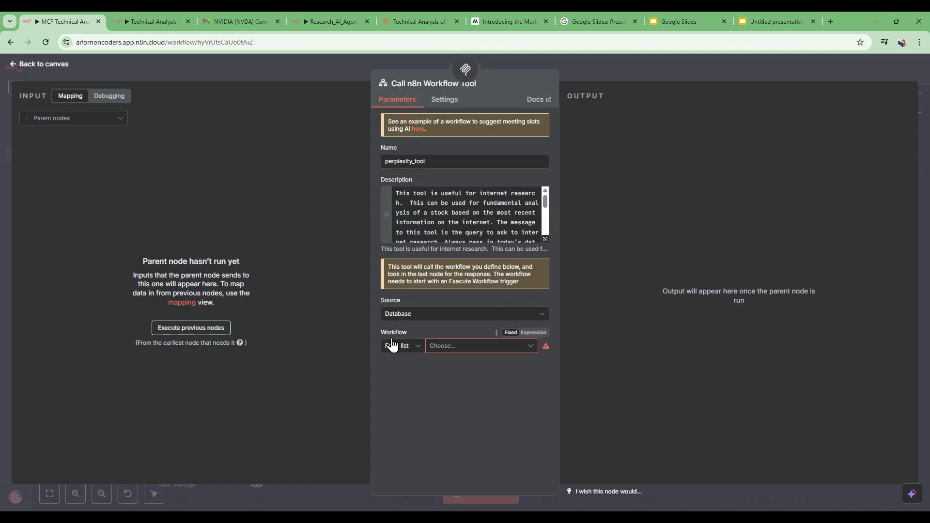
pyautogui.click(489, 349)
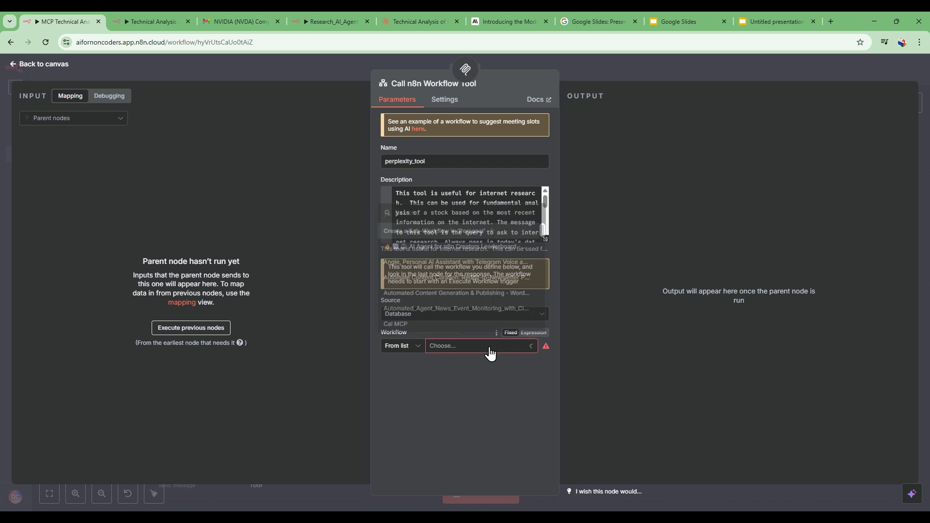
pyautogui.click(513, 369)
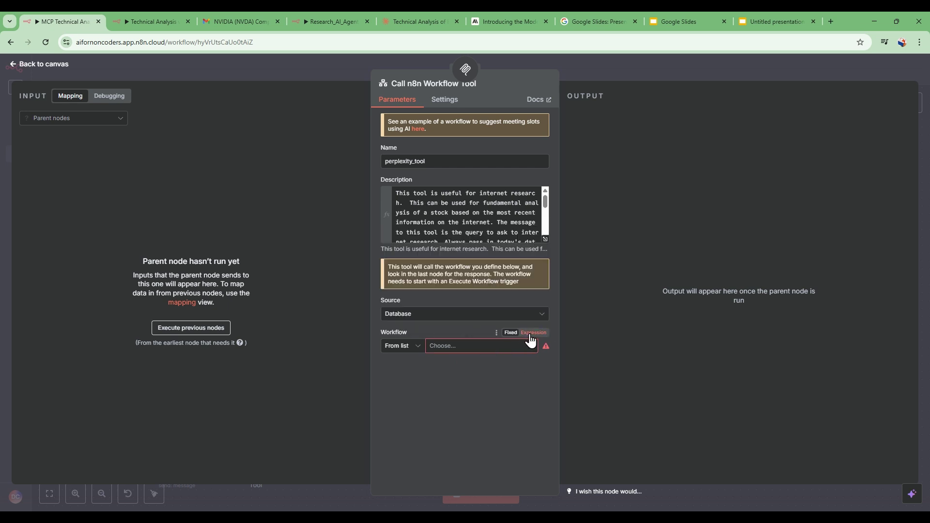
pyautogui.click(530, 334)
pyautogui.click(499, 345)
pyautogui.write('{{ ')
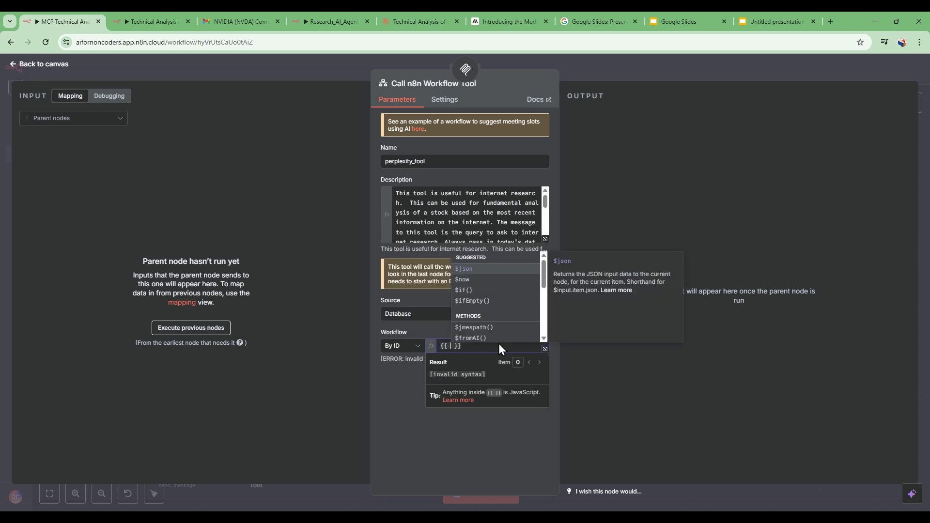
pyautogui.write('workf')
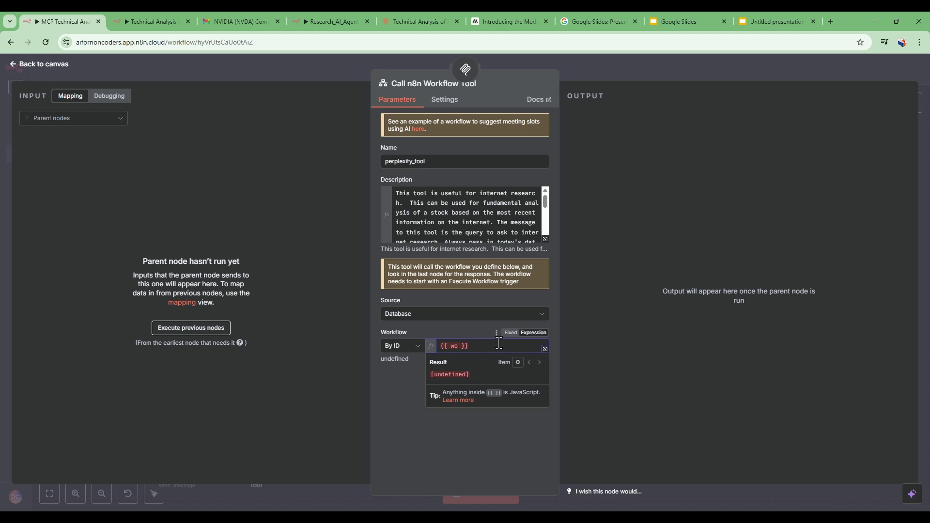
pyautogui.press('BackSpace')
pyautogui.press('BackSpace')
pyautogui.write('$wo')
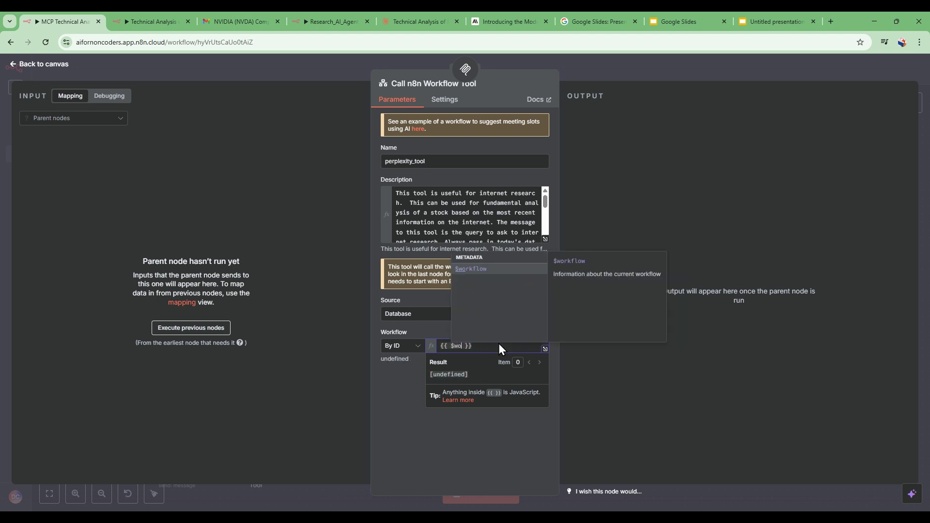
pyautogui.press('Return')
pyautogui.write('.id')
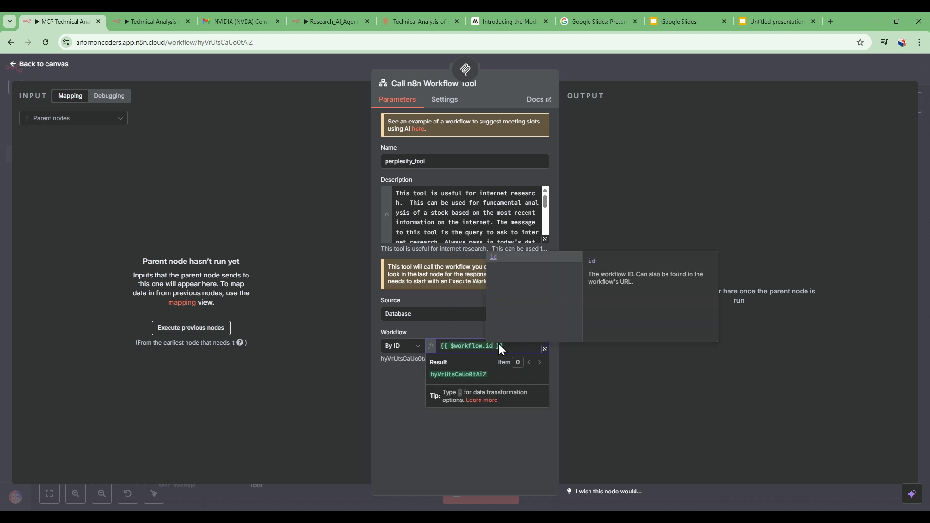
pyautogui.click(378, 411)
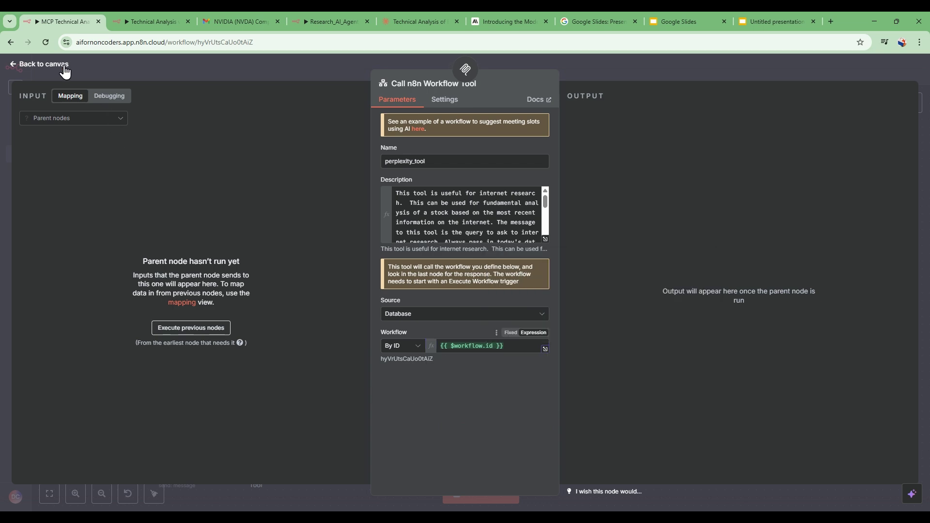
pyautogui.click(60, 66)
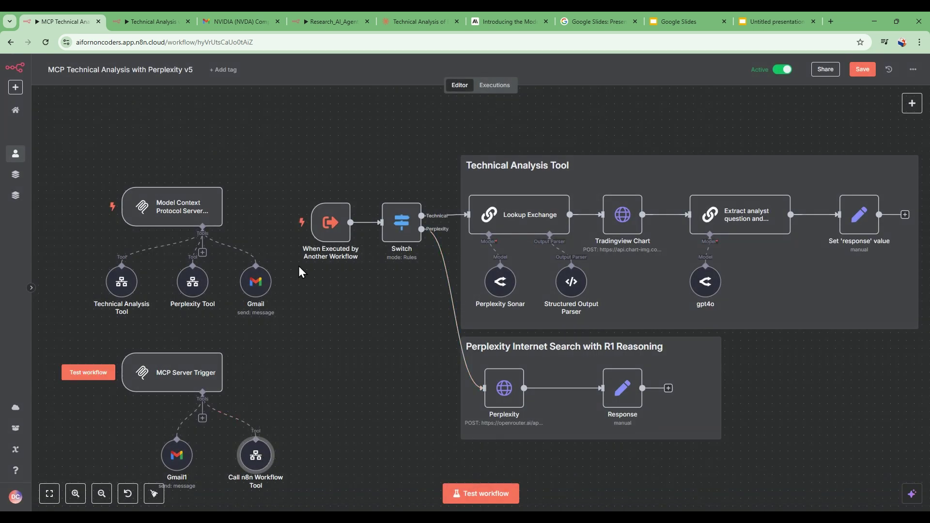
# Step: Review the input schema of the When Executed by Another Workflow trigger and copy the Technical Analysis Tool node
pyautogui.moveTo(322, 245)
pyautogui.doubleClick(331, 228)
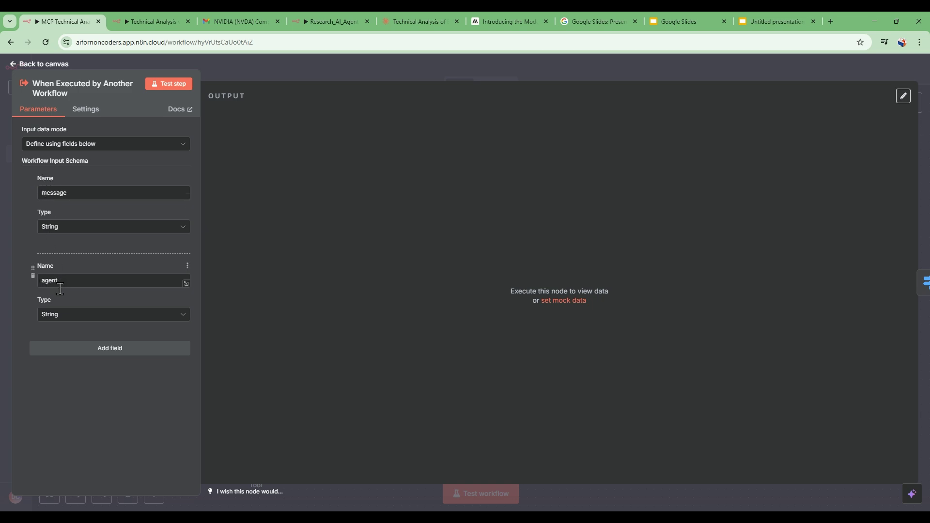
pyautogui.click(38, 66)
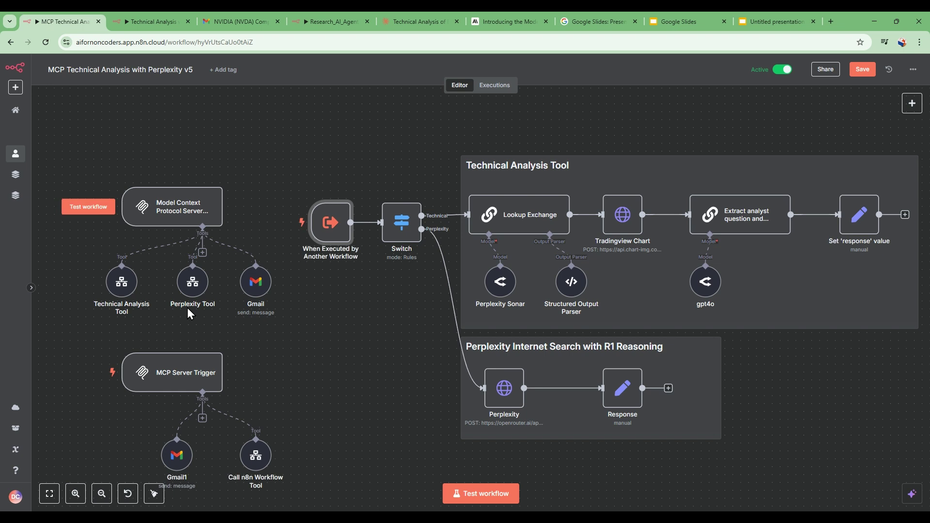
pyautogui.click(124, 290)
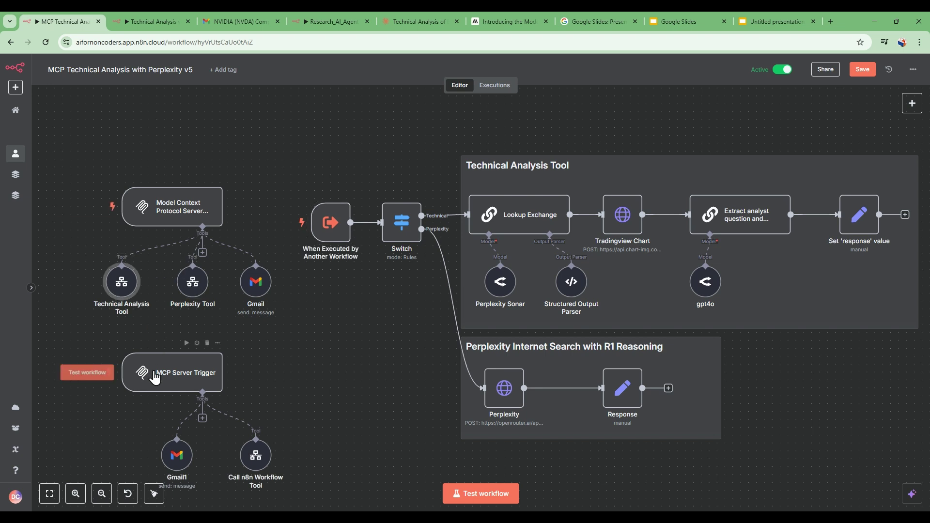
pyautogui.hotkey('ctrl', 'c')
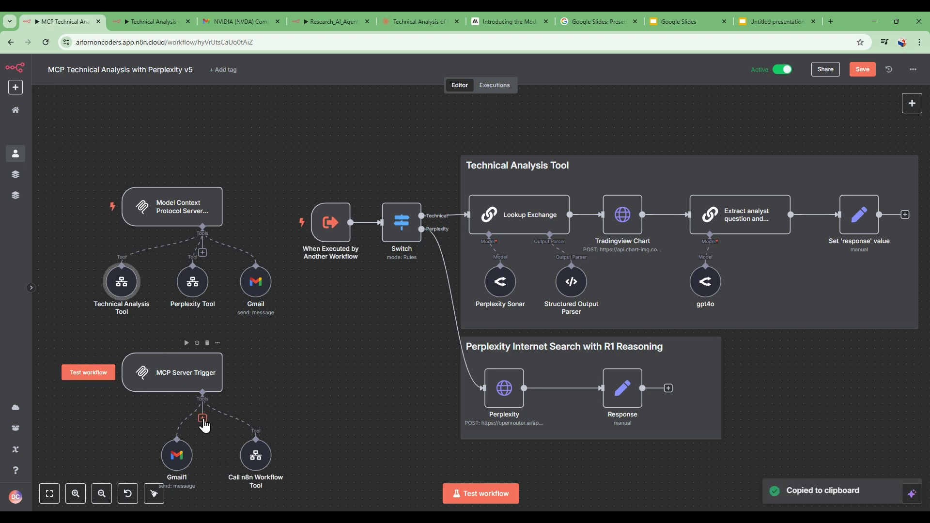
# Step: Rename the Call n8n Workflow Tool node to Perplexity and return to the canvas
pyautogui.doubleClick(253, 454)
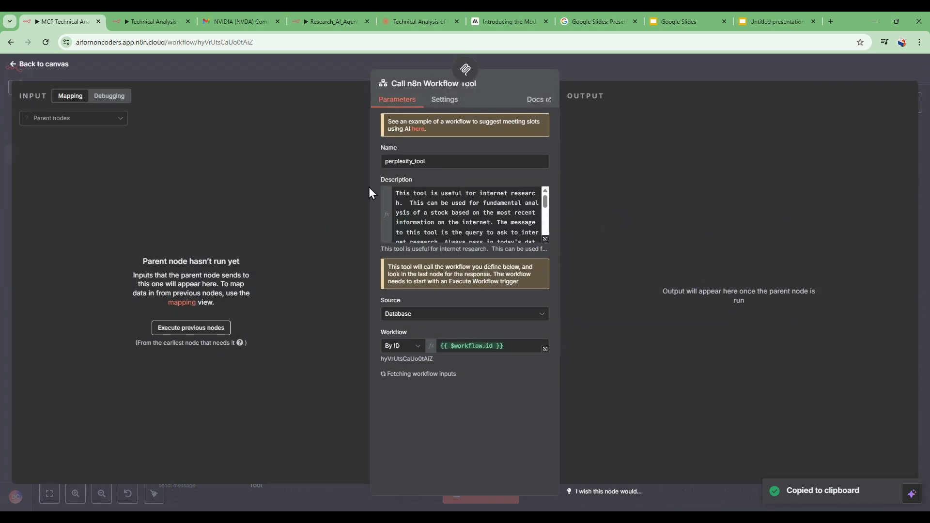
pyautogui.click(428, 87)
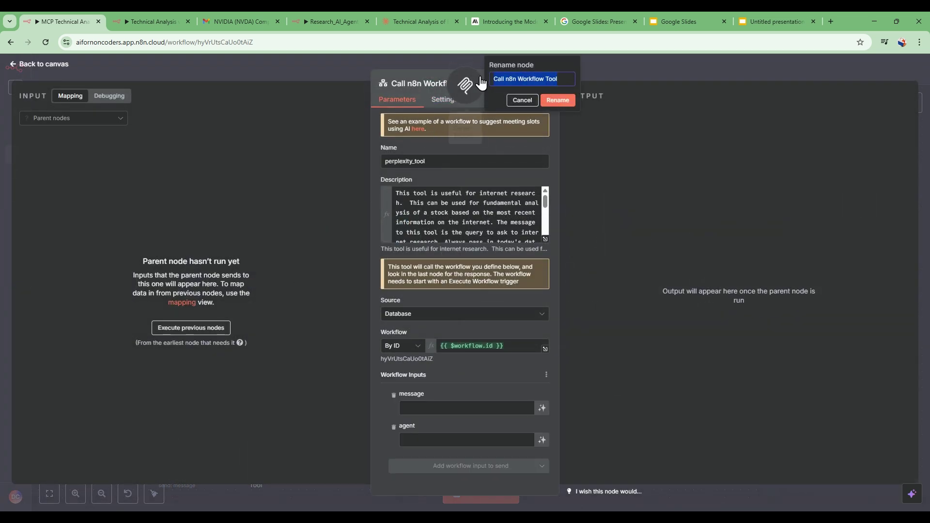
pyautogui.write('Per')
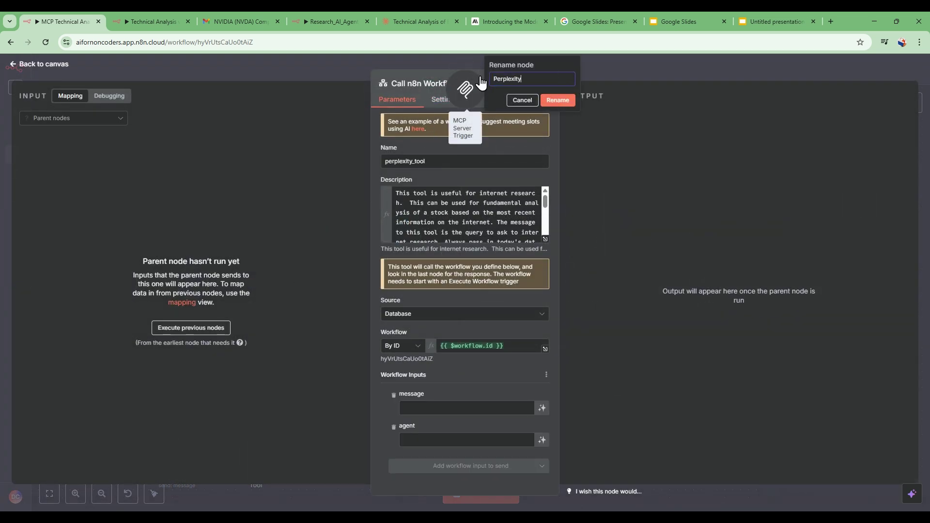
pyautogui.write('plexity')
pyautogui.click(557, 99)
pyautogui.click(53, 66)
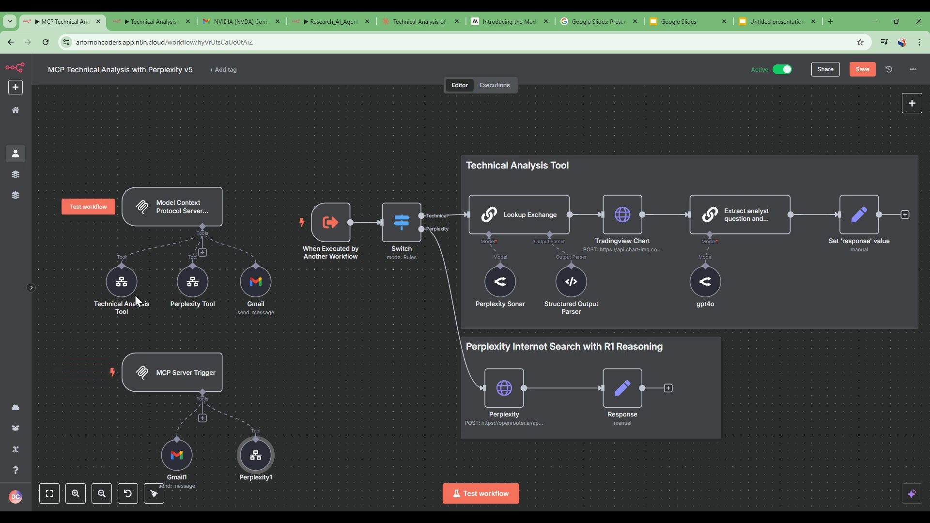
# Step: Delete the newly added MCP Server Trigger together with its attached Gmail and Perplexity tools
pyautogui.moveTo(291, 476); pyautogui.dragTo(95, 338)
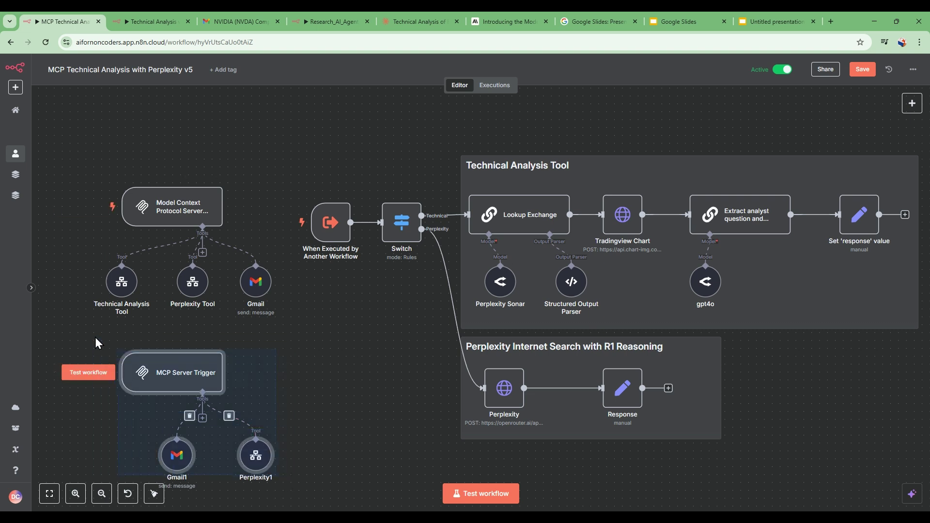
pyautogui.press('Delete')
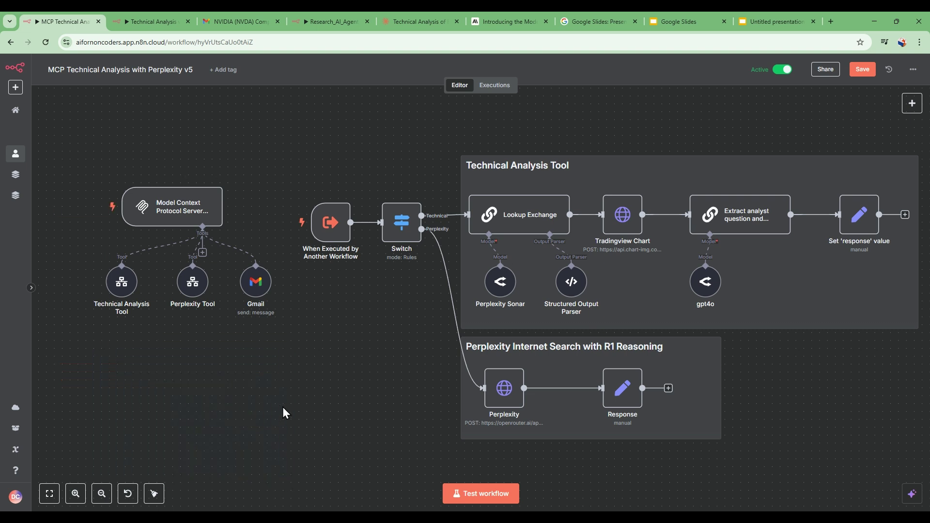
# Step: Show the production URL of the Model Context Protocol Server Trigger and check its authentication options, keeping None
pyautogui.doubleClick(178, 207)
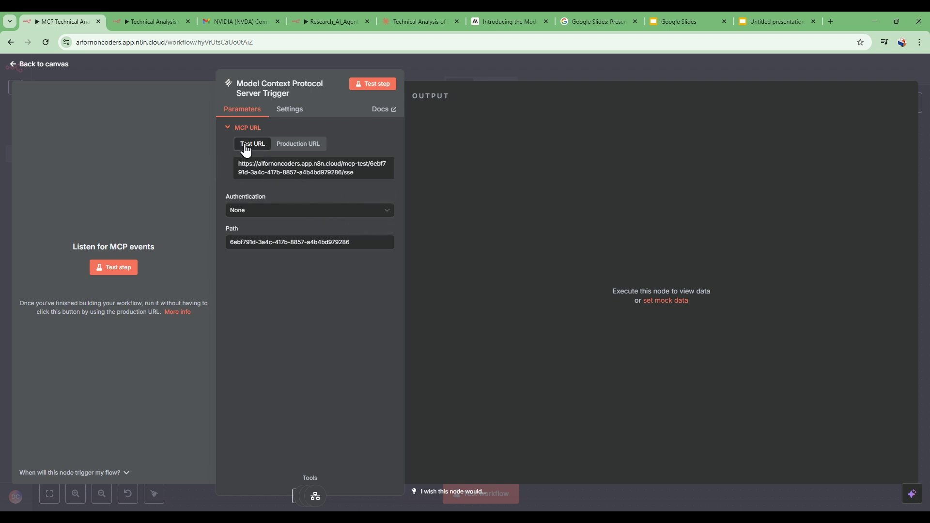
pyautogui.click(298, 145)
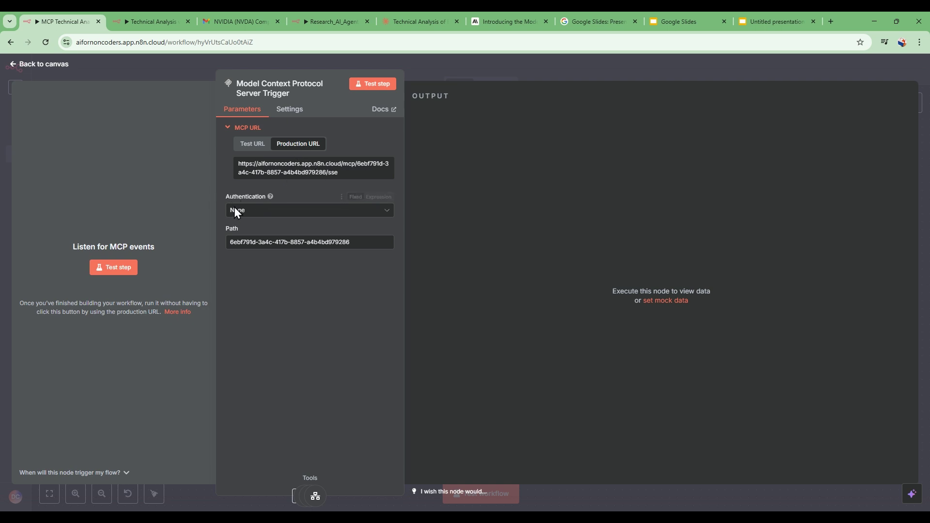
pyautogui.click(274, 219)
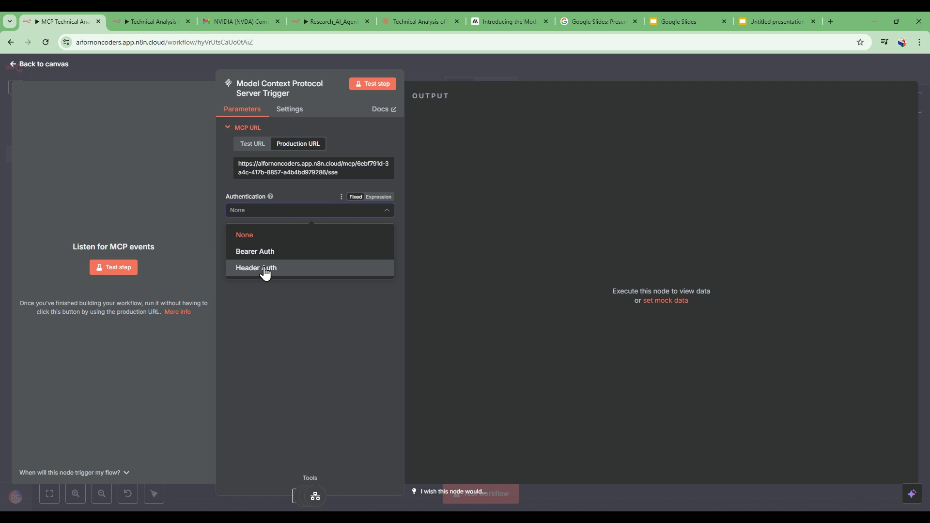
pyautogui.click(253, 236)
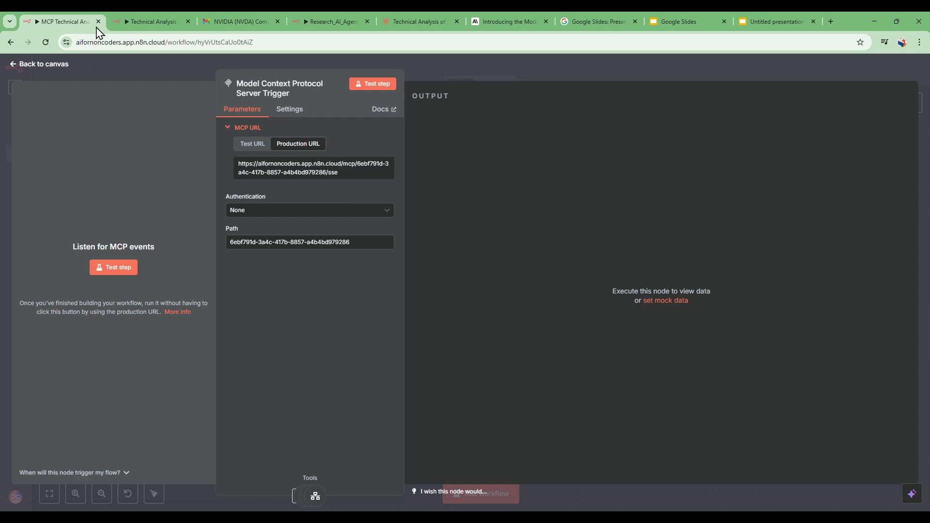
# Step: Attach another MCP Client Tool to the Technical Analyst Leader agent in the Technical Analysis with Perplexity v6 MCP enabled workflow
pyautogui.click(129, 23)
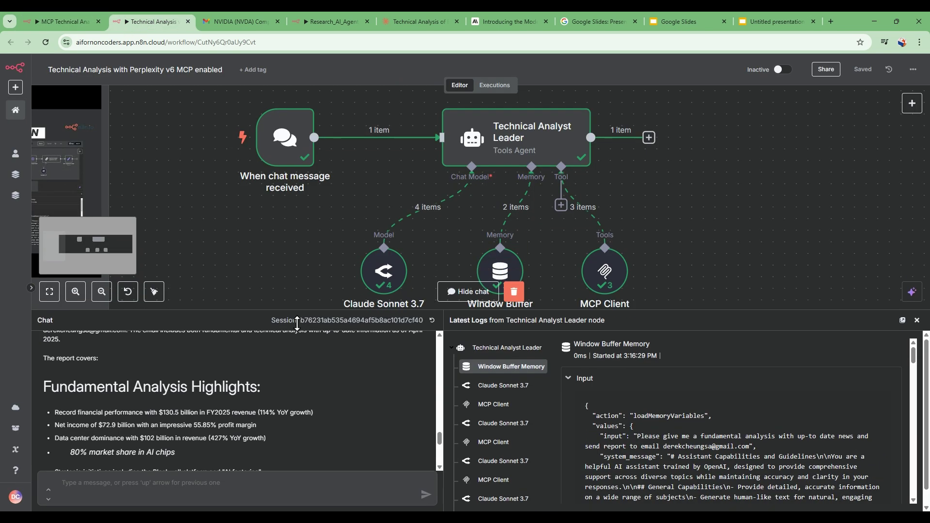
pyautogui.moveTo(297, 324); pyautogui.dragTo(297, 358)
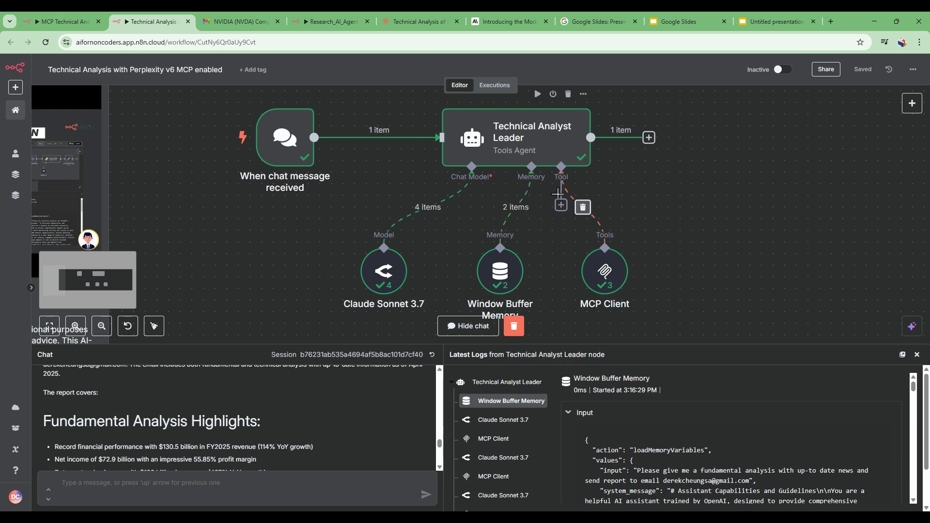
pyautogui.click(560, 206)
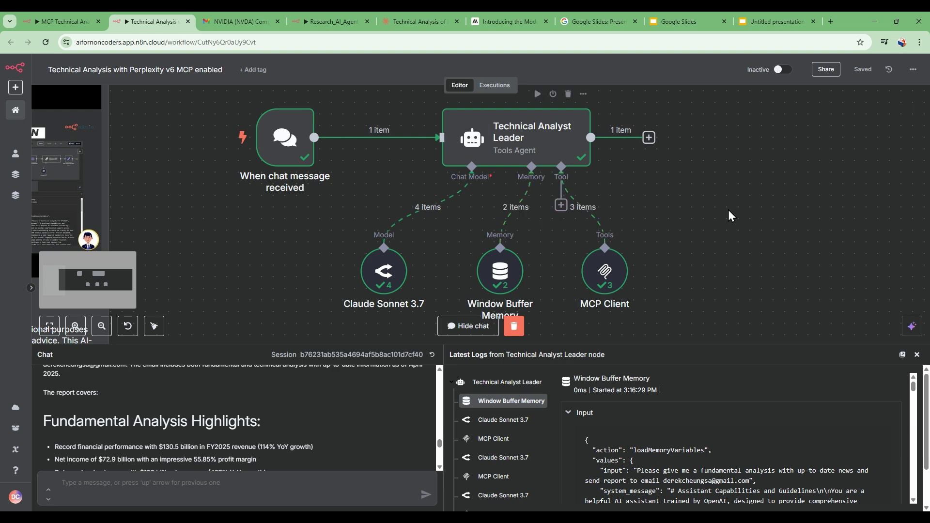
pyautogui.write('mcp')
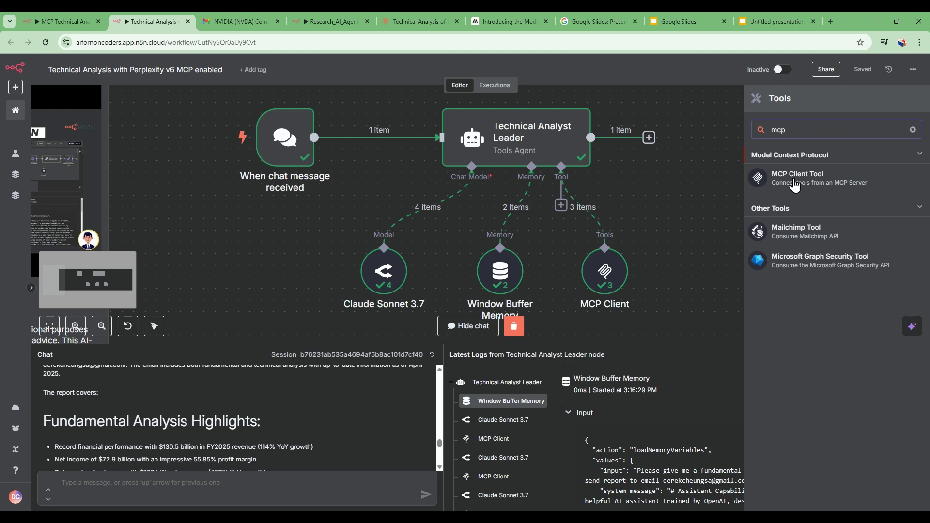
pyautogui.click(814, 180)
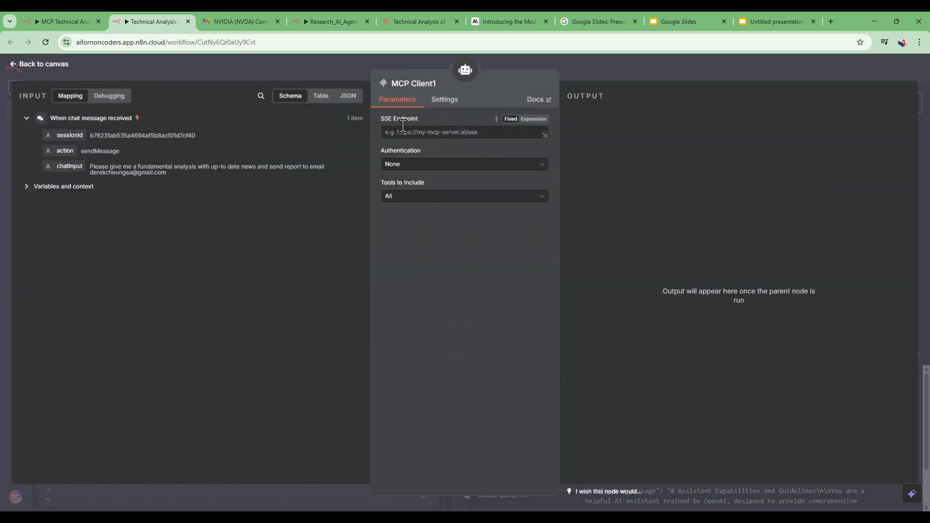
# Step: Set the new MCP client's SSE Endpoint to the production URL copied from the Model Context Protocol Server Trigger and return to the canvas
pyautogui.click(428, 130)
pyautogui.hotkey('ctrl', 'v')
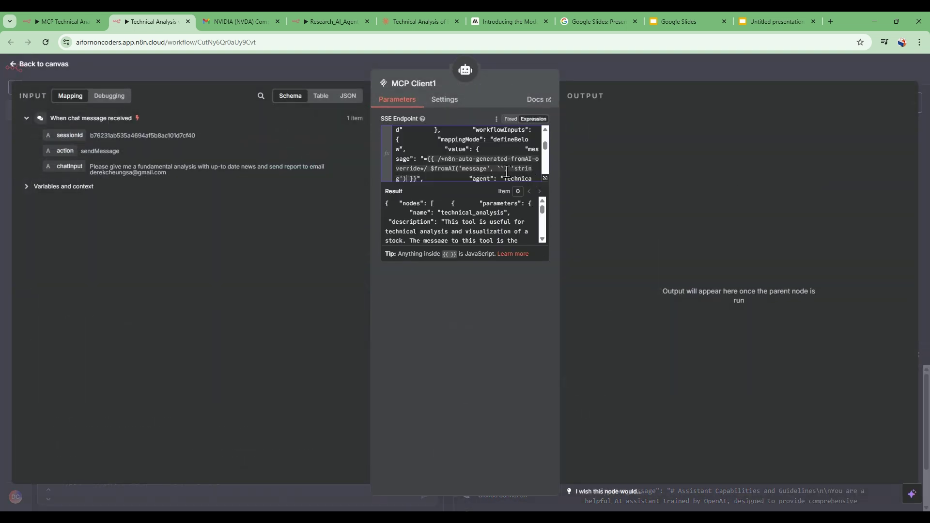
pyautogui.click(68, 21)
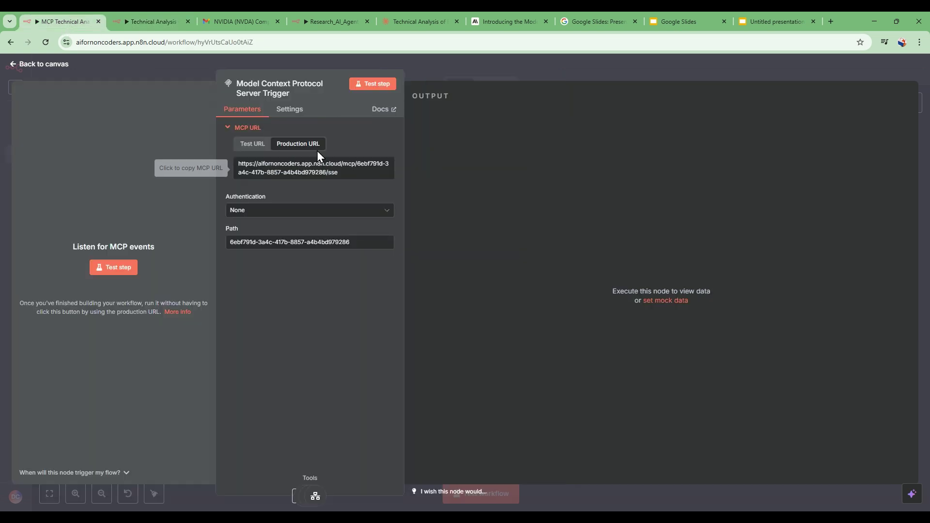
pyautogui.click(324, 169)
pyautogui.click(155, 20)
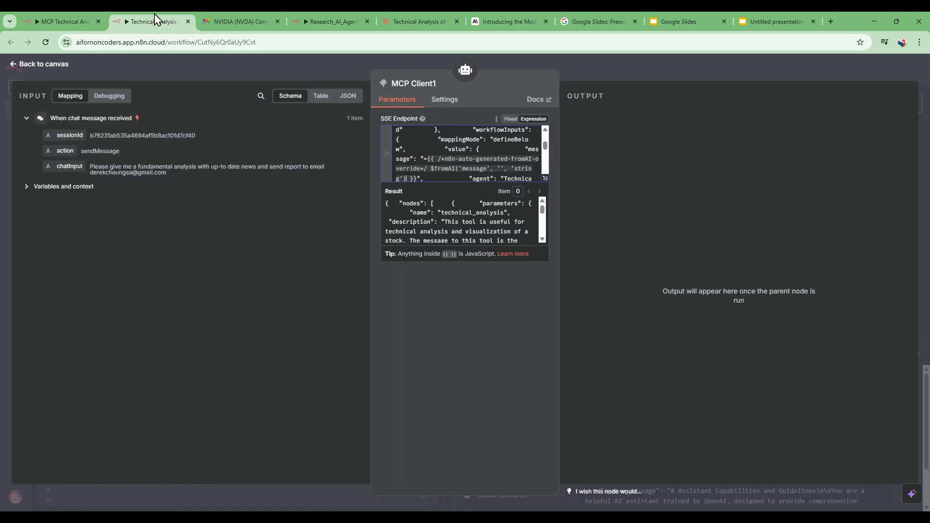
pyautogui.hotkey('ctrl', 'a')
pyautogui.hotkey('ctrl', 'v')
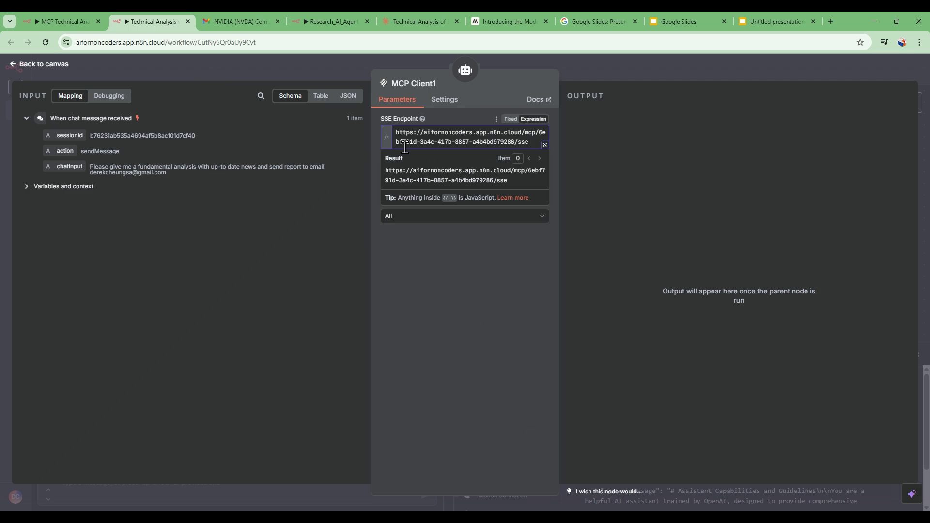
pyautogui.click(562, 219)
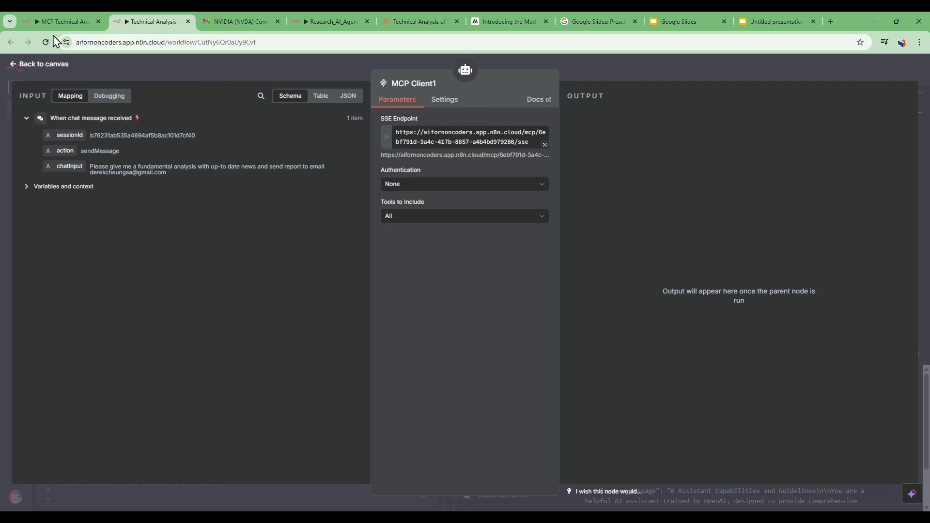
pyautogui.click(46, 64)
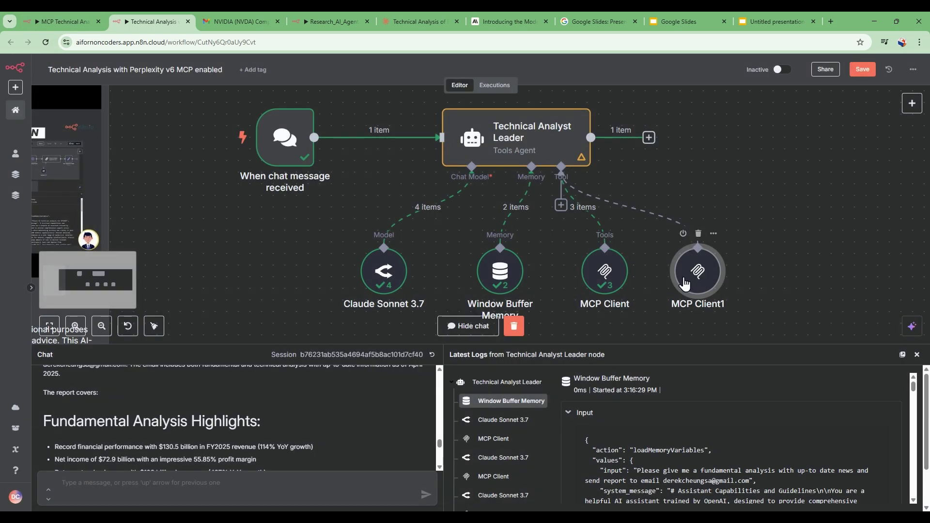
pyautogui.click(63, 22)
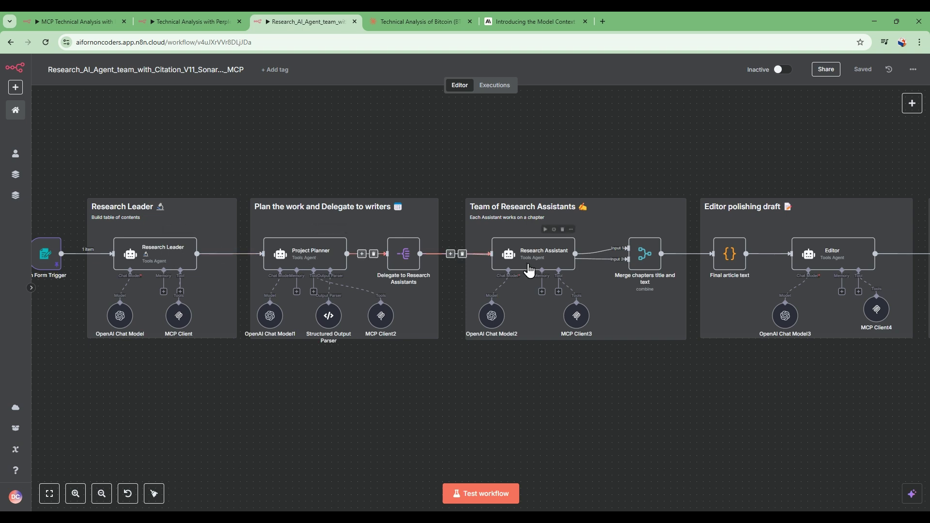
# Step: Replace the Research Leader's MCP Client in the research agent team workflow with a newly added MCP Client Tool
pyautogui.click(179, 296)
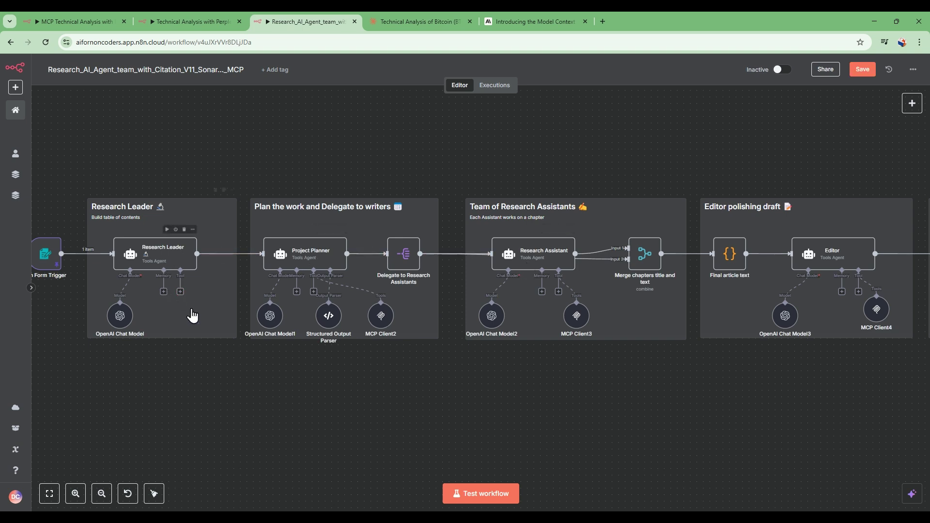
pyautogui.click(181, 292)
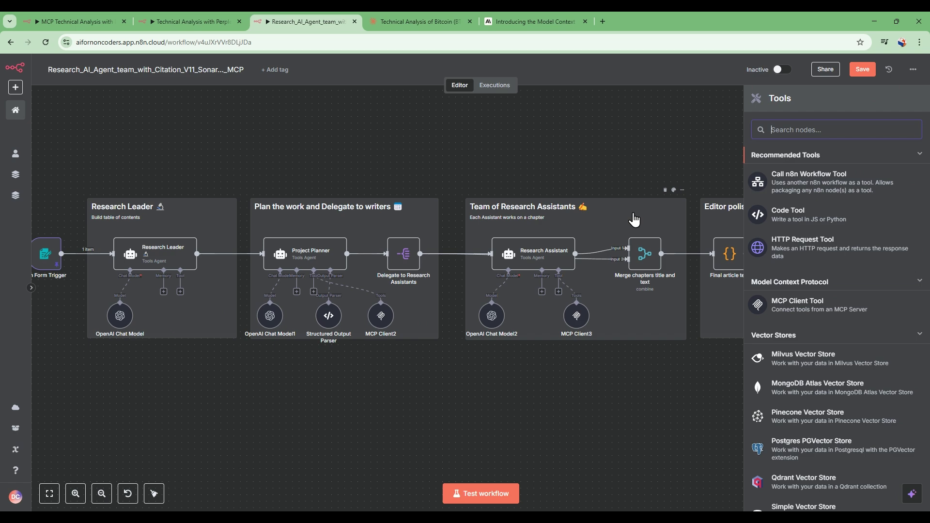
pyautogui.write('mcp')
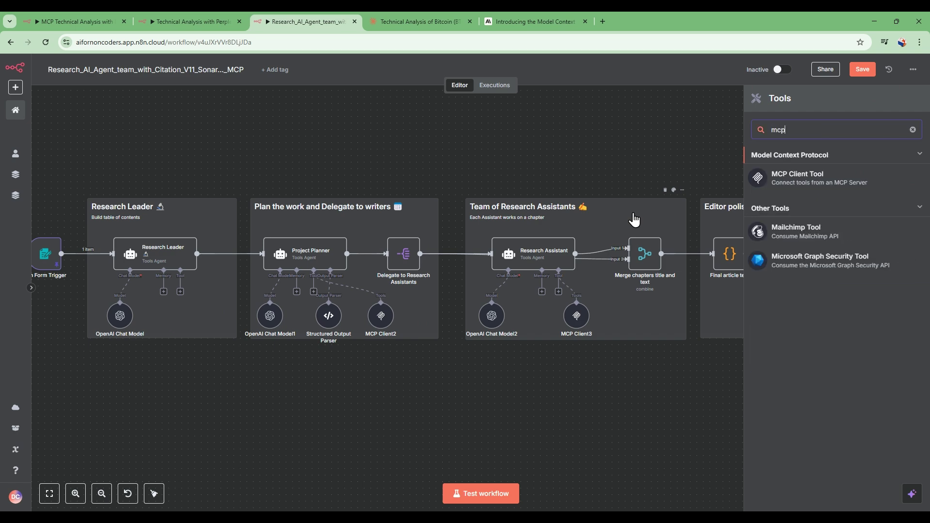
pyautogui.click(803, 182)
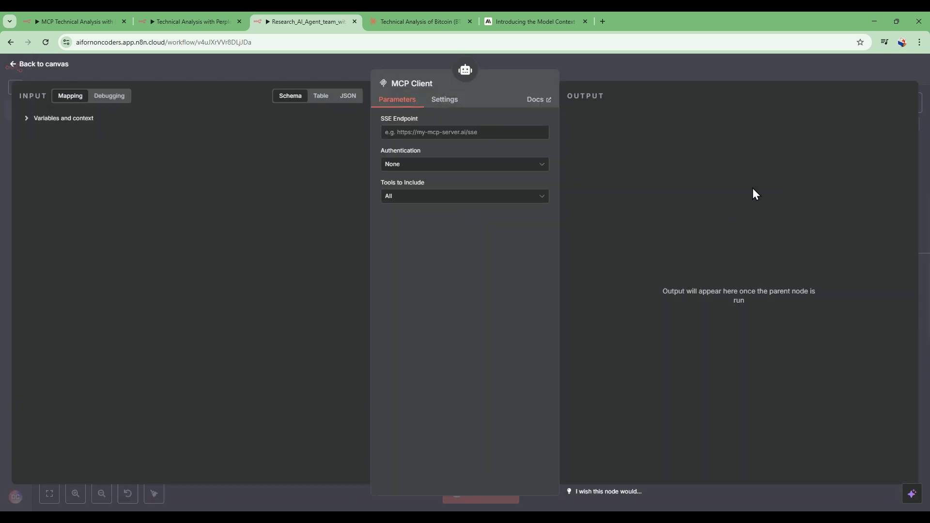
# Step: Copy the MCP Server Trigger's production URL into the SSE Endpoint of the Research Leader's MCP Client and return to the canvas
pyautogui.click(69, 14)
pyautogui.doubleClick(140, 203)
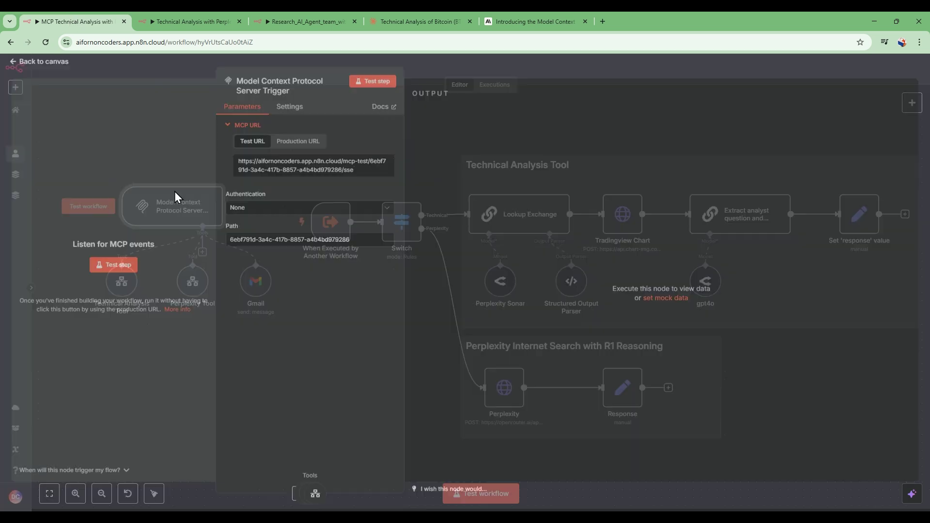
pyautogui.click(300, 170)
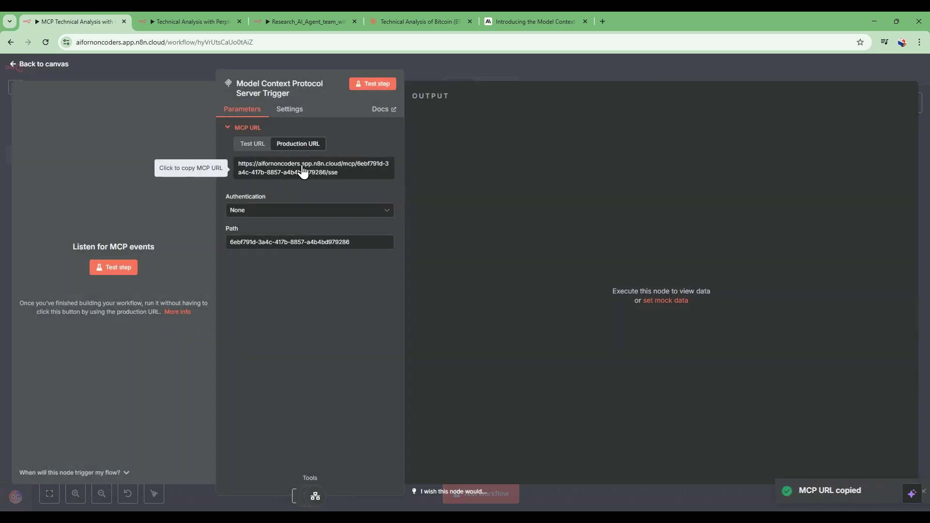
pyautogui.click(315, 21)
pyautogui.click(442, 132)
pyautogui.hotkey('ctrl', 'v')
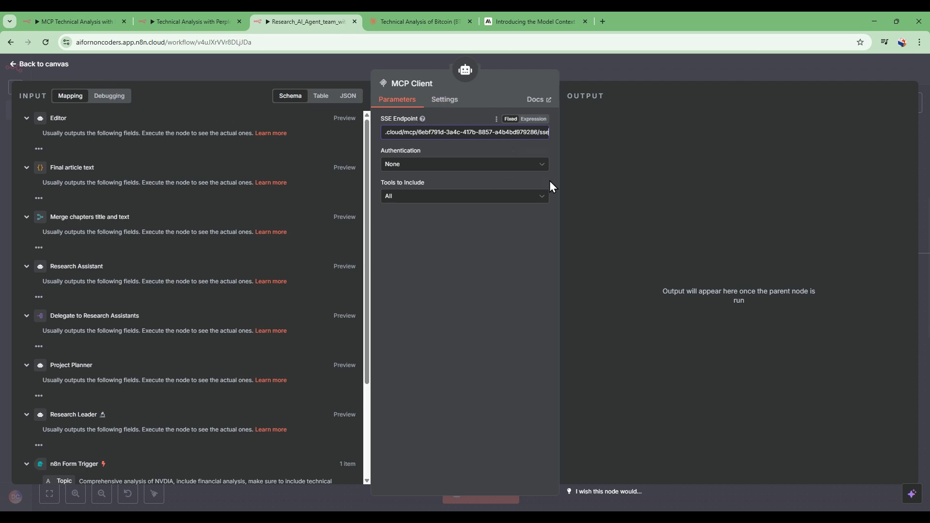
pyautogui.click(44, 66)
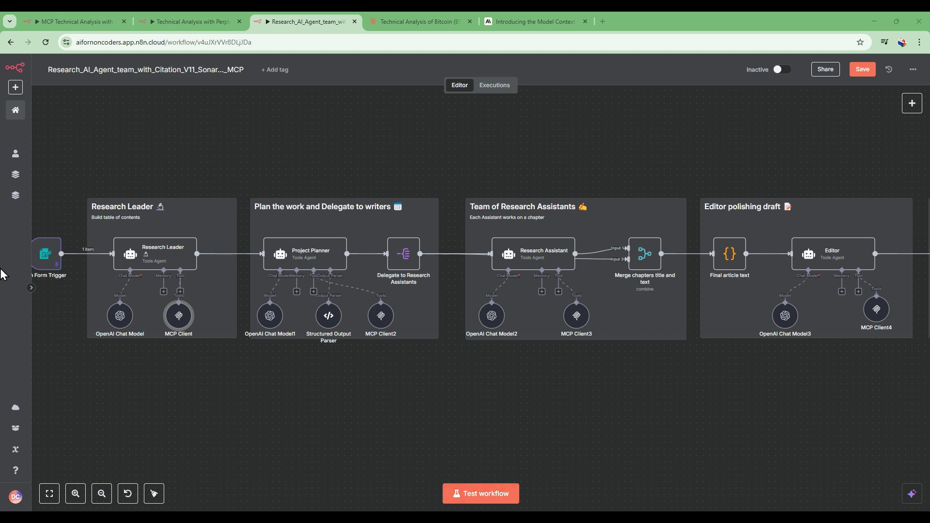
# Step: Check the pinned NVDIA topic in the n8n Form Trigger's output and run a test of the research agent workflow
pyautogui.doubleClick(50, 252)
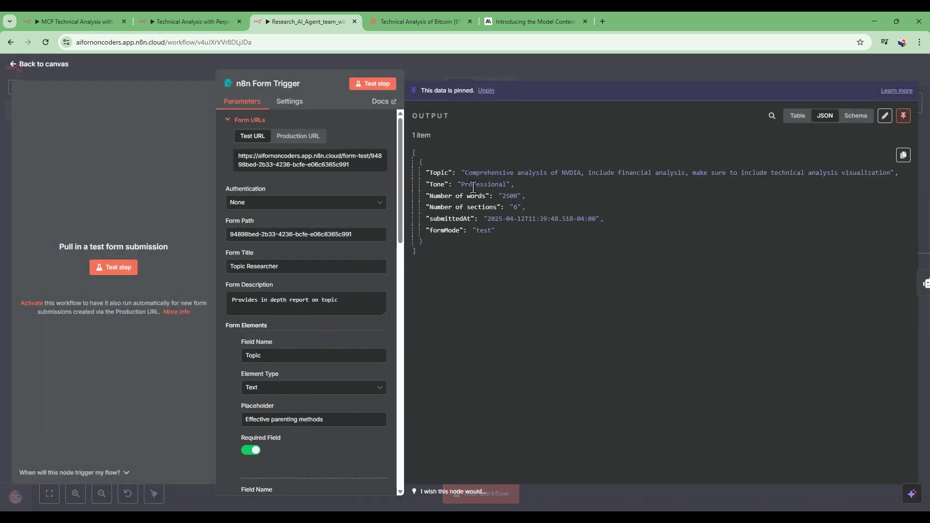
pyautogui.moveTo(470, 173); pyautogui.dragTo(890, 170)
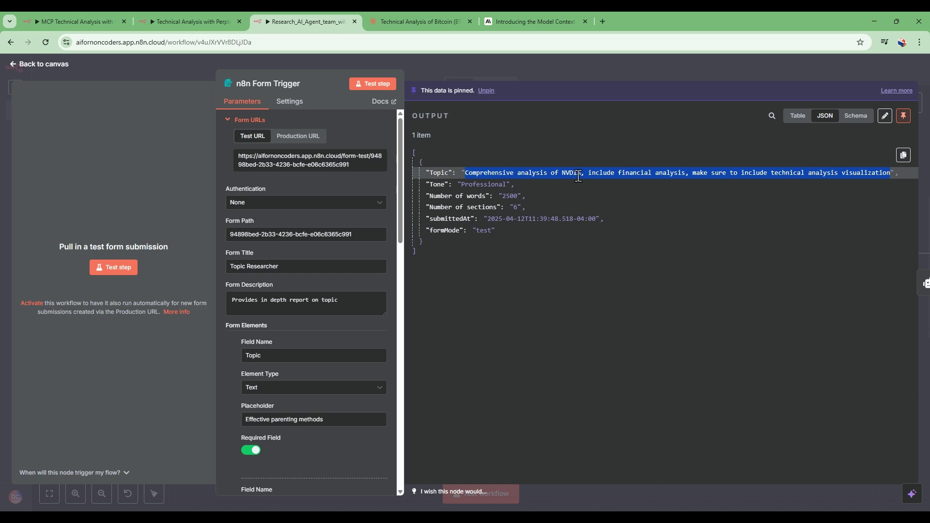
pyautogui.click(43, 66)
pyautogui.click(475, 494)
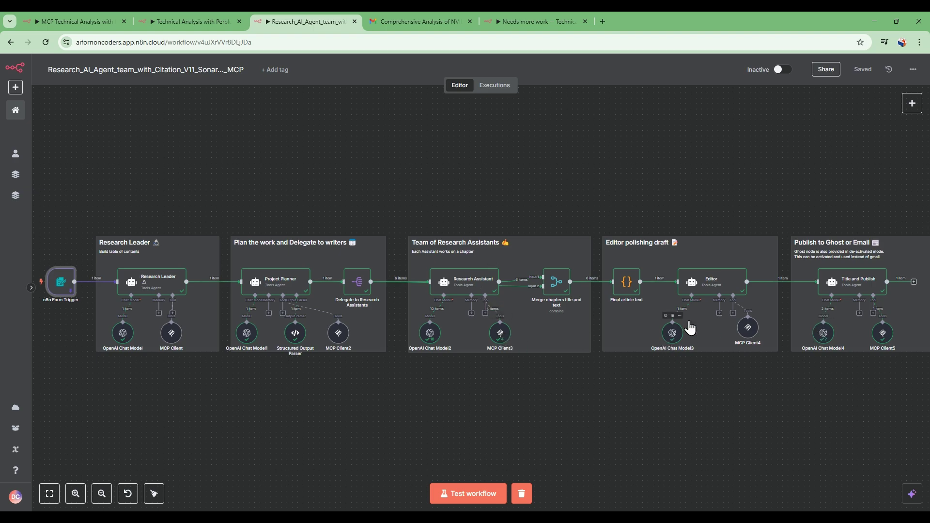
# Step: Look through the emailed NVIDIA market impact report in Gmail and return to the research agent workflow
pyautogui.click(421, 21)
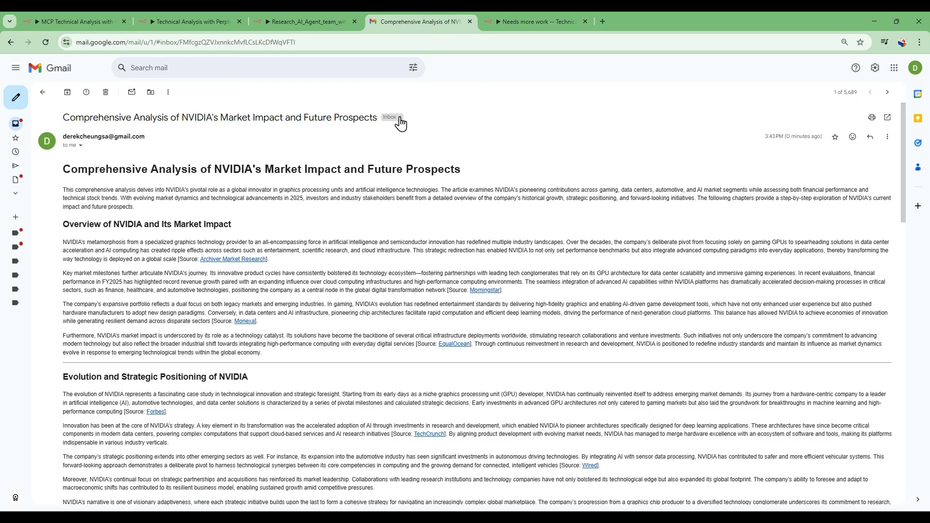
pyautogui.scroll(-10, 322, 325)
pyautogui.hotkey('ctrl', 'shift', 'Tab')
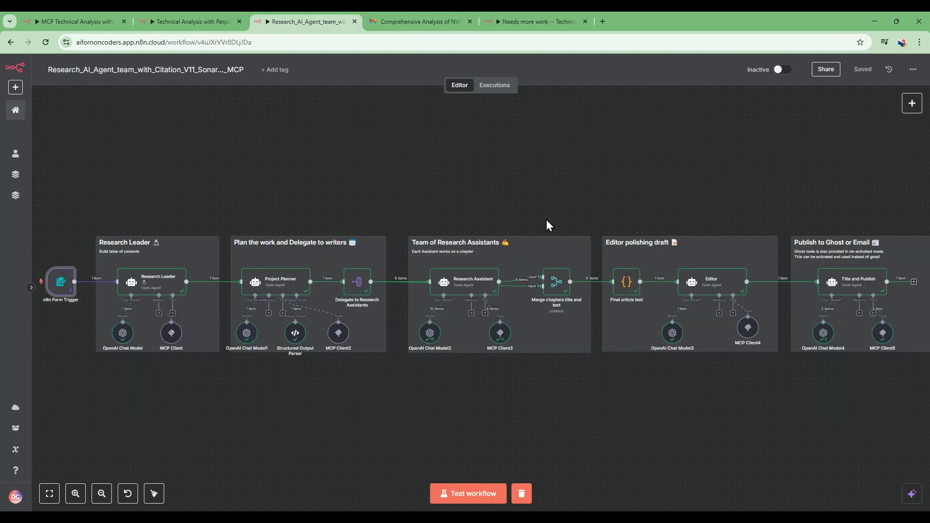
# Step: Paste the Visualization Tool node group into the MCP Technical Analysis with Perplexity v5 workflow and align it below the Perplexity section
pyautogui.click(167, 19)
pyautogui.click(101, 22)
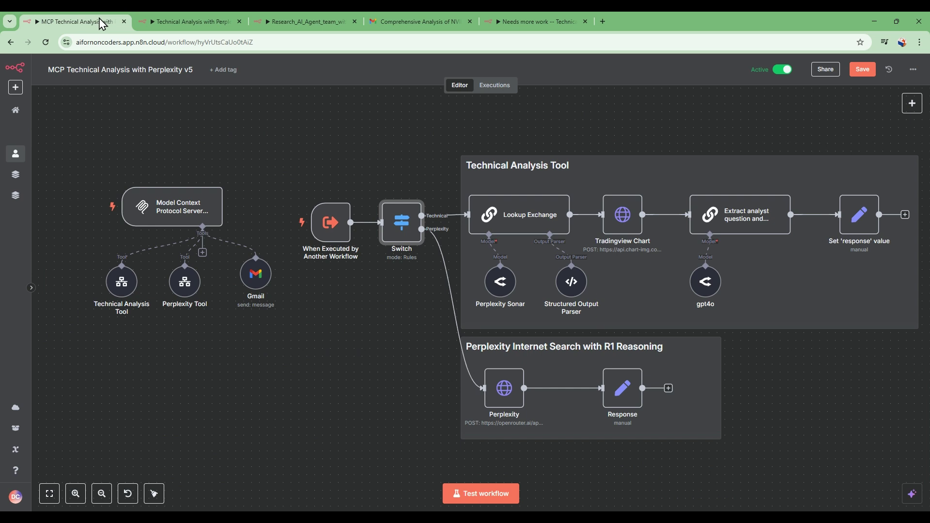
pyautogui.scroll(-4, 403, 388)
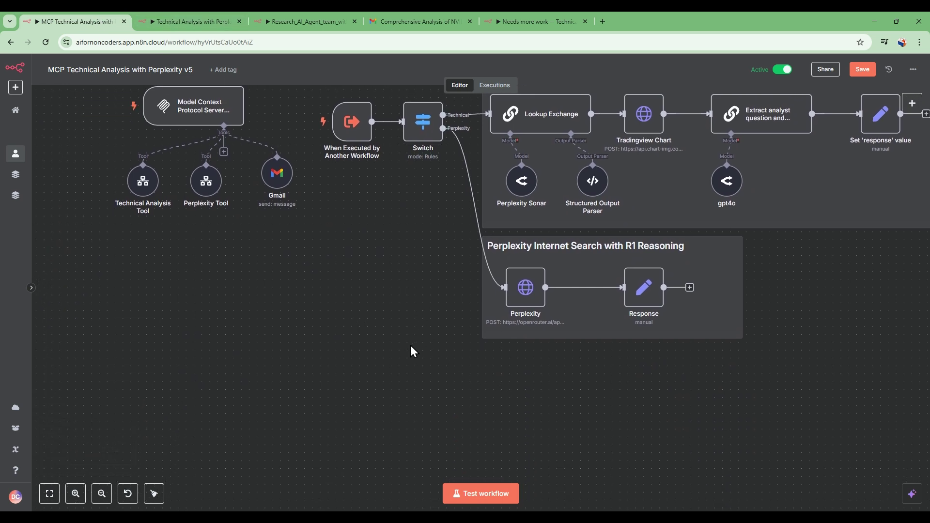
pyautogui.hotkey('ctrl', 'v')
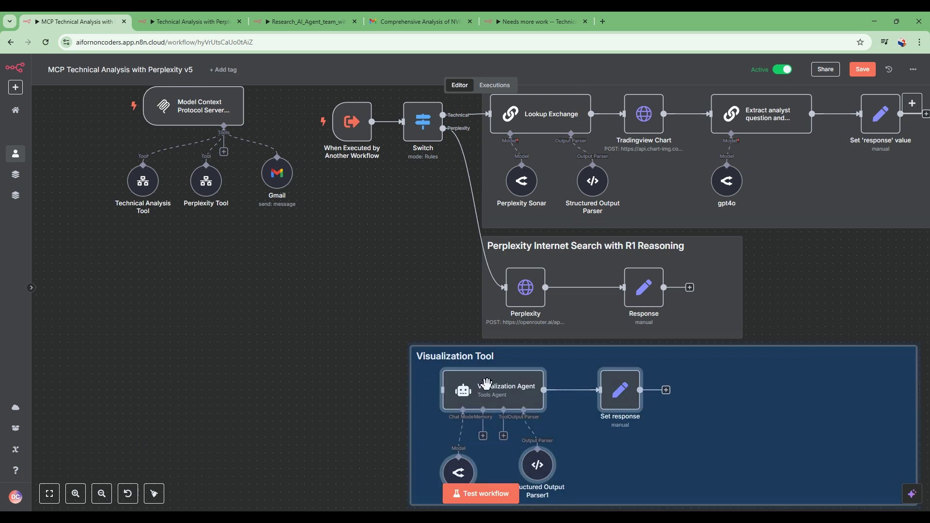
pyautogui.moveTo(462, 371); pyautogui.dragTo(541, 371)
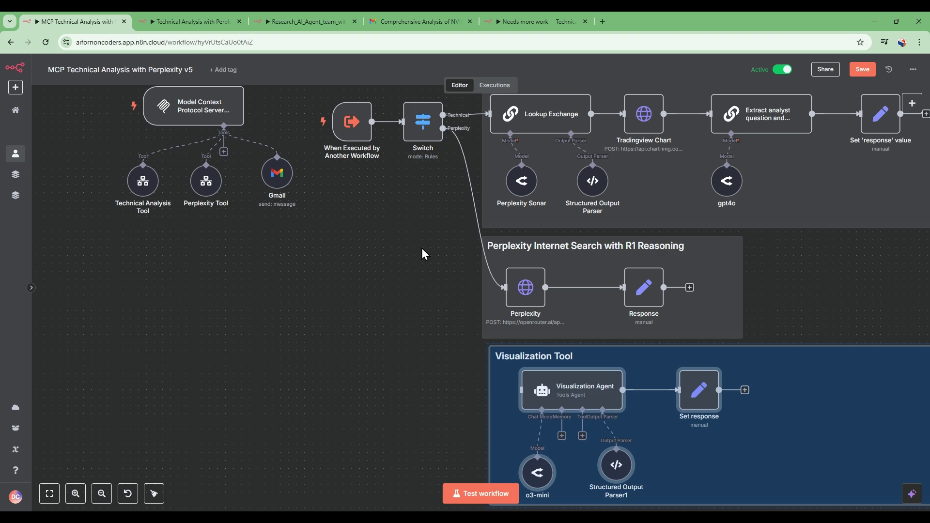
# Step: Add a third routing rule to the Switch node that matches {{ $json.agent }} being equal to visualization
pyautogui.doubleClick(422, 133)
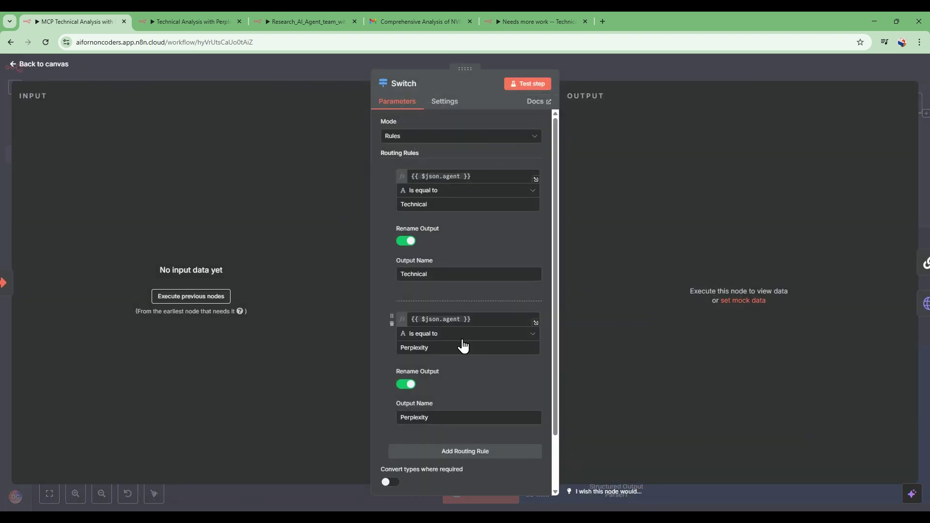
pyautogui.scroll(-2, 461, 344)
pyautogui.click(451, 389)
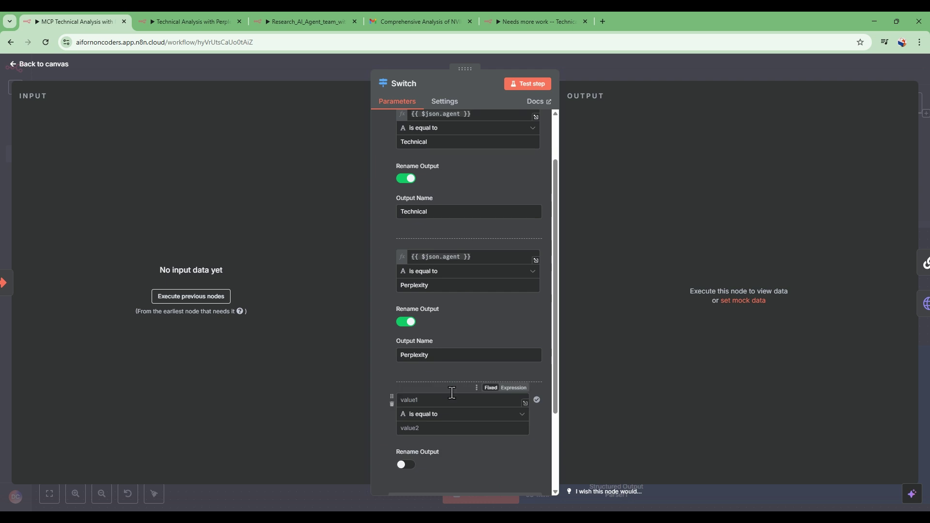
pyautogui.click(482, 257)
pyautogui.hotkey('ctrl', 'a')
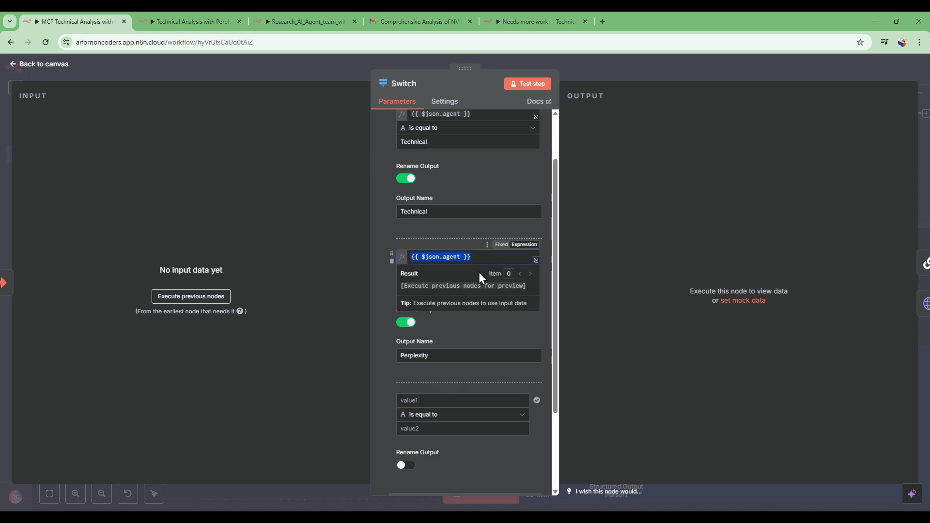
pyautogui.hotkey('ctrl', 'c')
pyautogui.click(427, 402)
pyautogui.hotkey('ctrl', 'v')
pyautogui.click(390, 435)
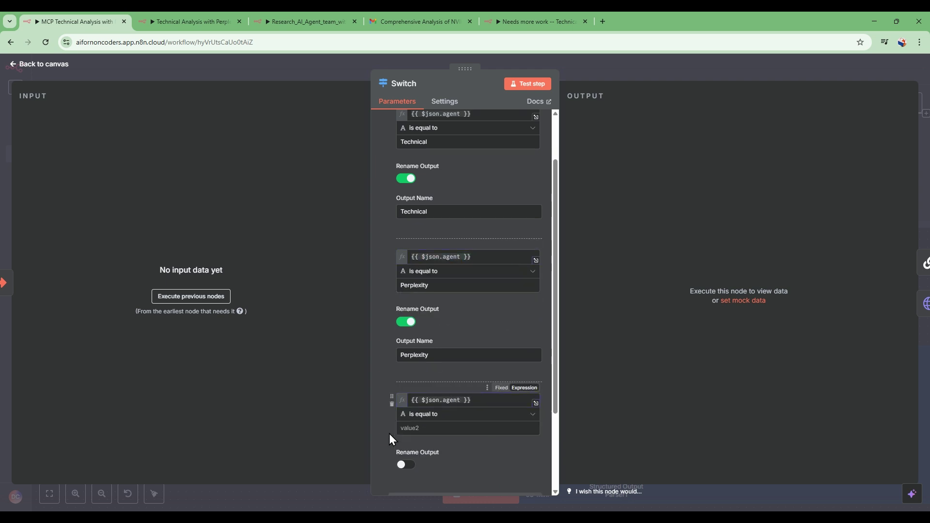
pyautogui.click(431, 428)
pyautogui.write('visualization')
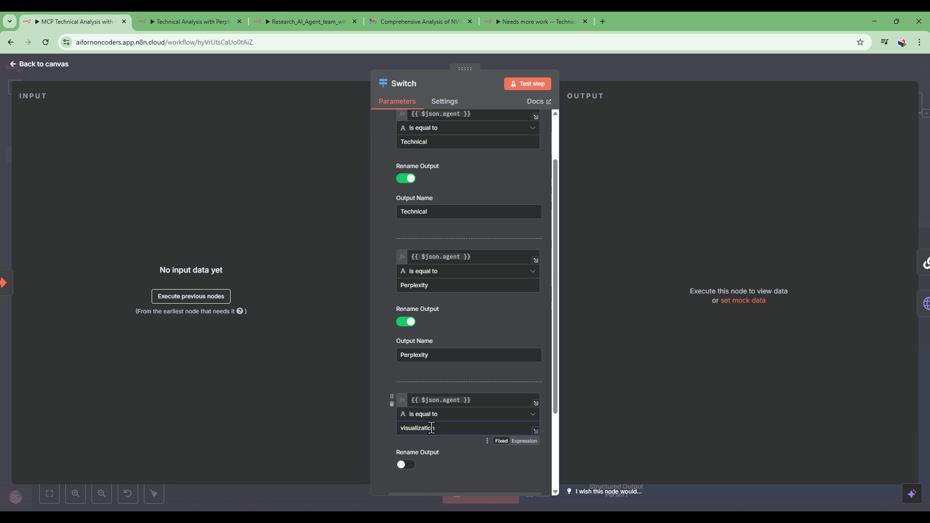
pyautogui.scroll(-2, 431, 428)
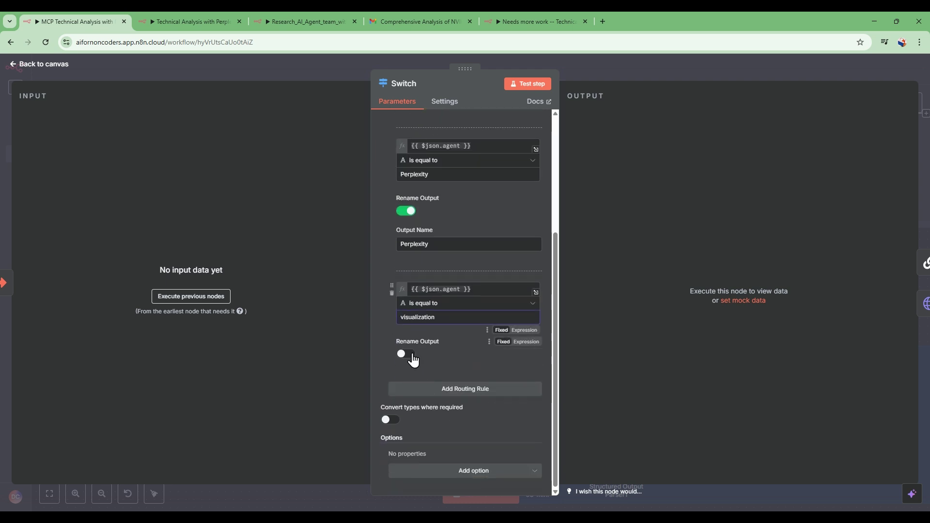
# Step: Rename the third Switch rule's output to Visualize and connect it to the Visualization Agent's input
pyautogui.click(408, 355)
pyautogui.click(423, 382)
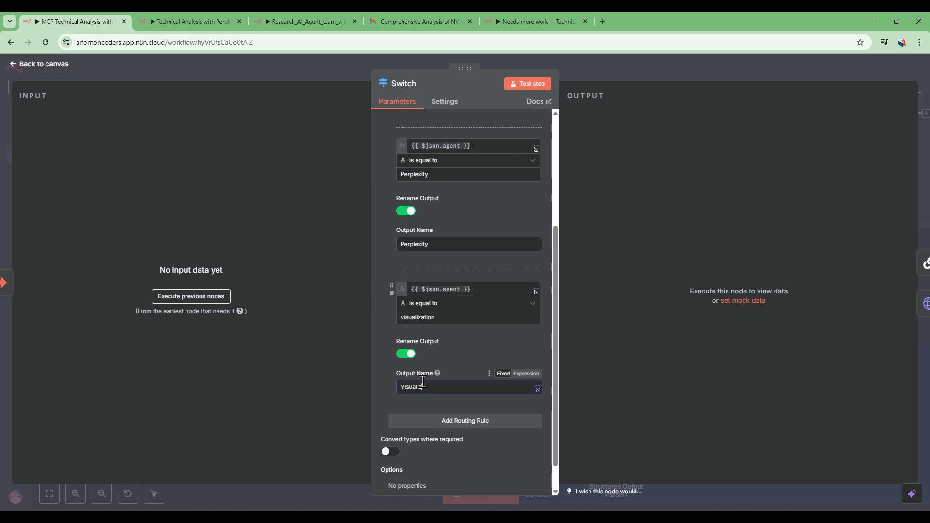
pyautogui.write('Visualize')
pyautogui.click(57, 65)
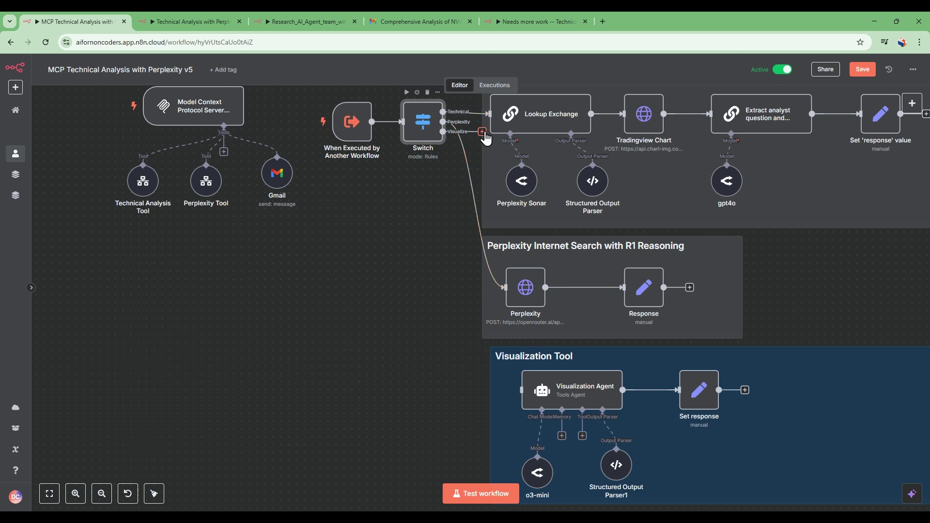
pyautogui.moveTo(483, 135); pyautogui.dragTo(517, 400)
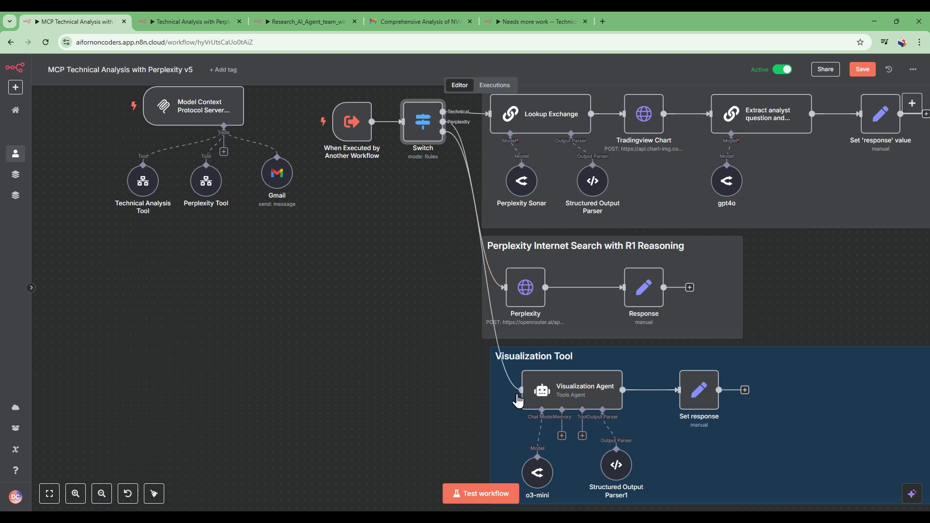
# Step: Add a Call n8n Workflow Tool to the MCP server trigger, rename the node Visualization and name its tool visualization_tool
pyautogui.click(224, 151)
pyautogui.click(804, 186)
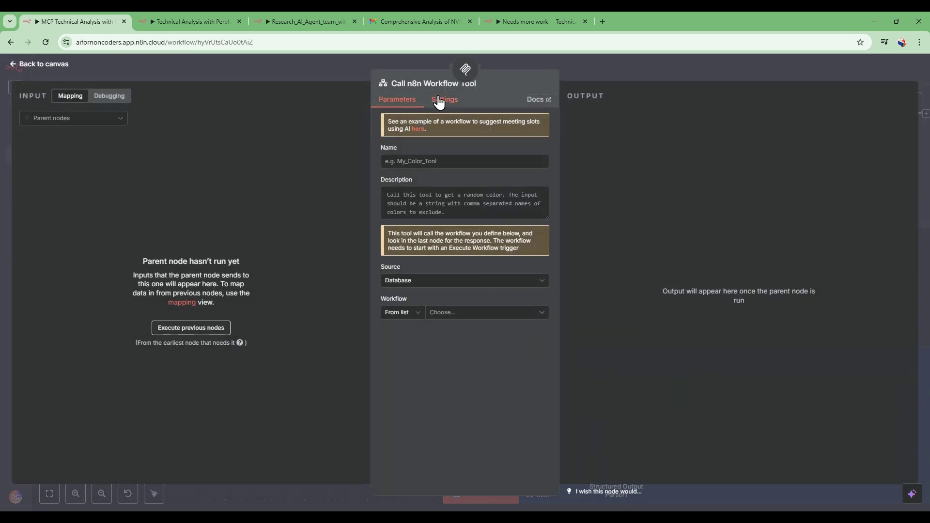
pyautogui.click(442, 87)
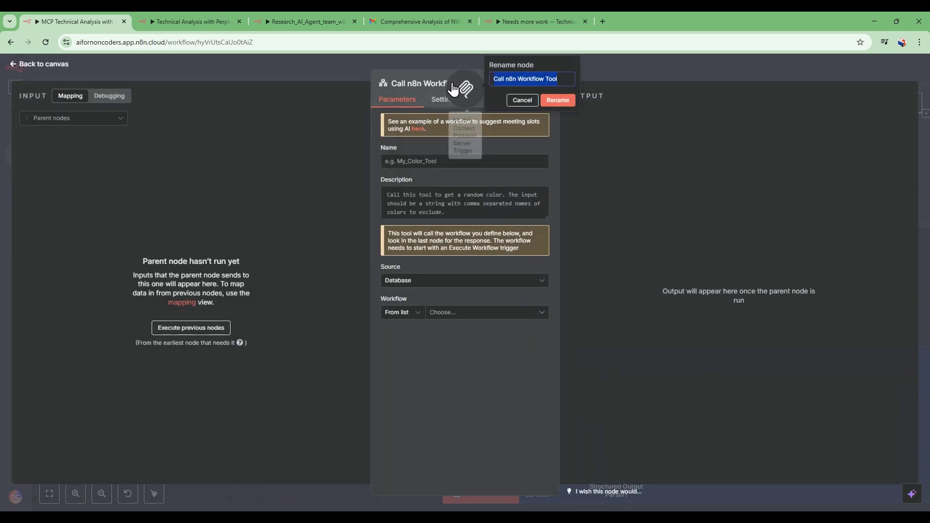
pyautogui.write('Visualization')
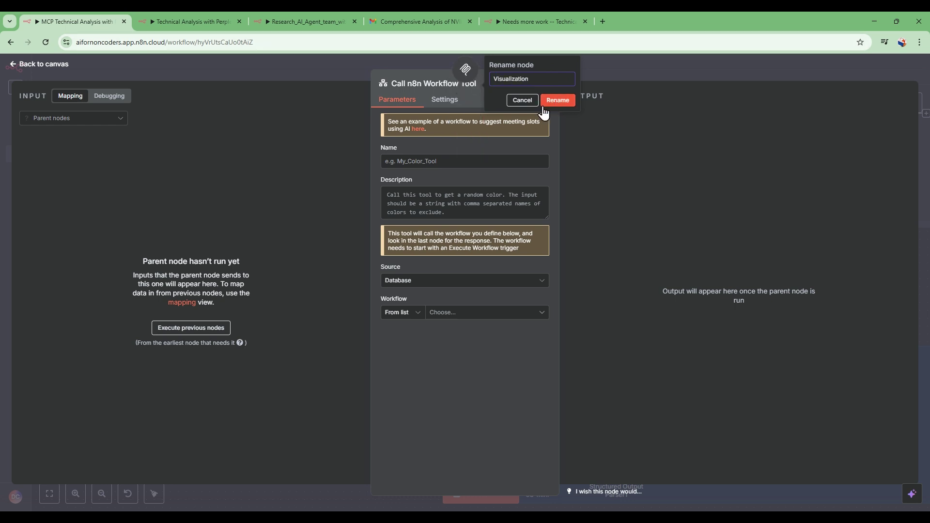
pyautogui.click(557, 101)
pyautogui.write('visualization_tool')
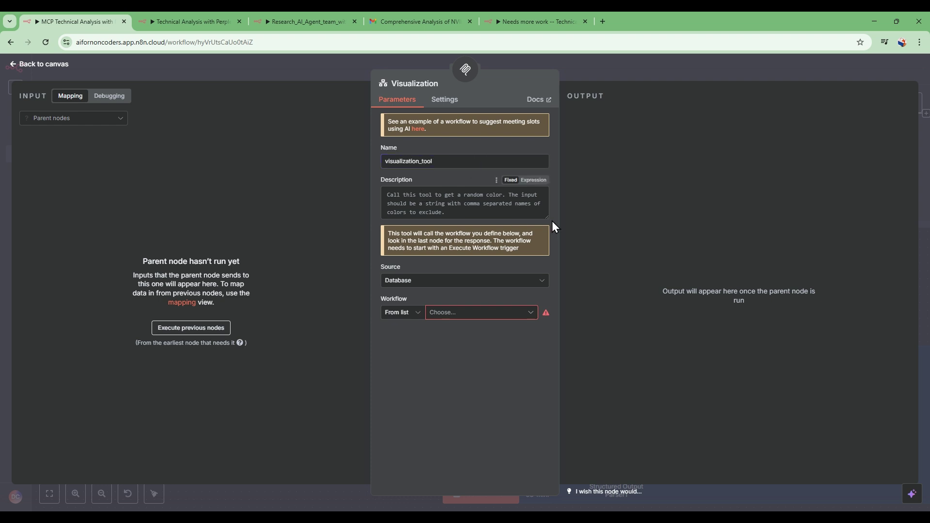
# Step: Paste the chart-generation instructions into the tool's description as an expression and check the full text
pyautogui.click(534, 180)
pyautogui.hotkey('ctrl', 'v')
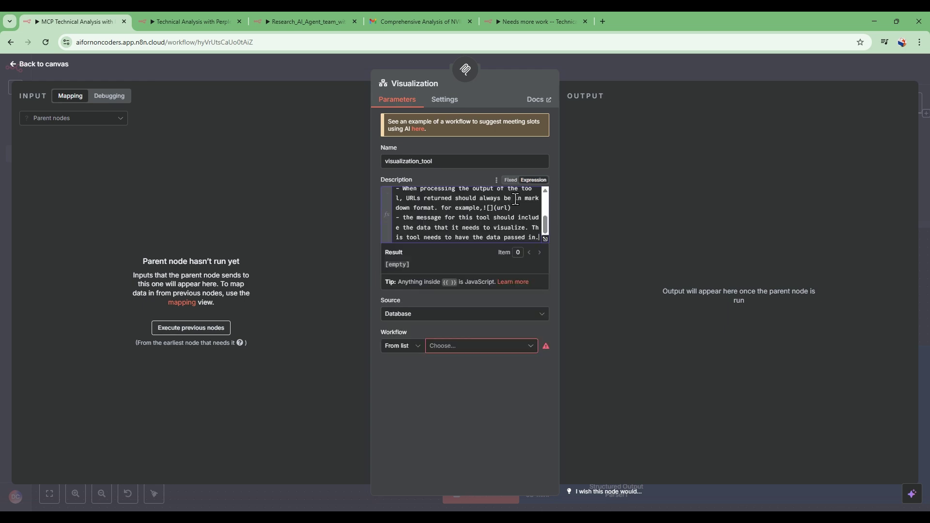
pyautogui.click(545, 240)
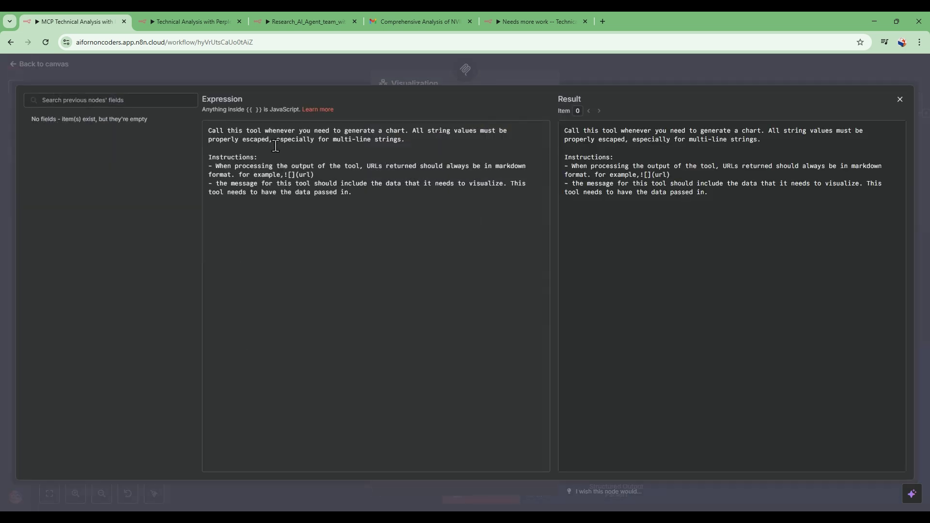
pyautogui.press('Escape')
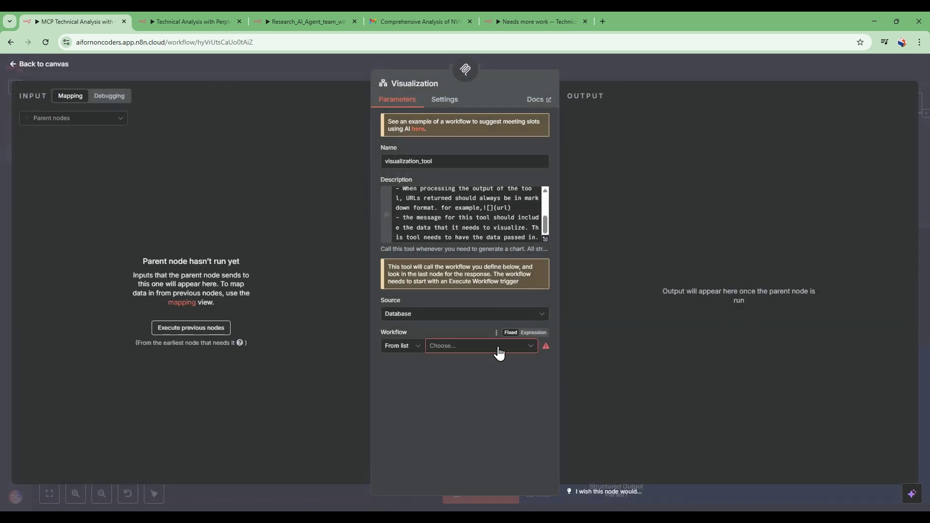
# Step: Set the tool's workflow by ID to {{ $workflow.id }} and place the Visualization node beside the Technical Analysis Tool
pyautogui.click(535, 333)
pyautogui.click(487, 347)
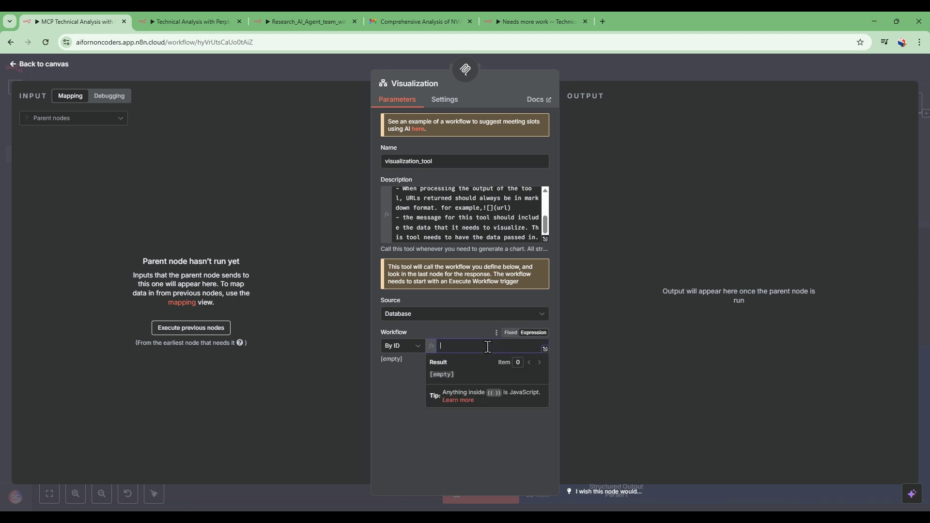
pyautogui.write('{{ $wo')
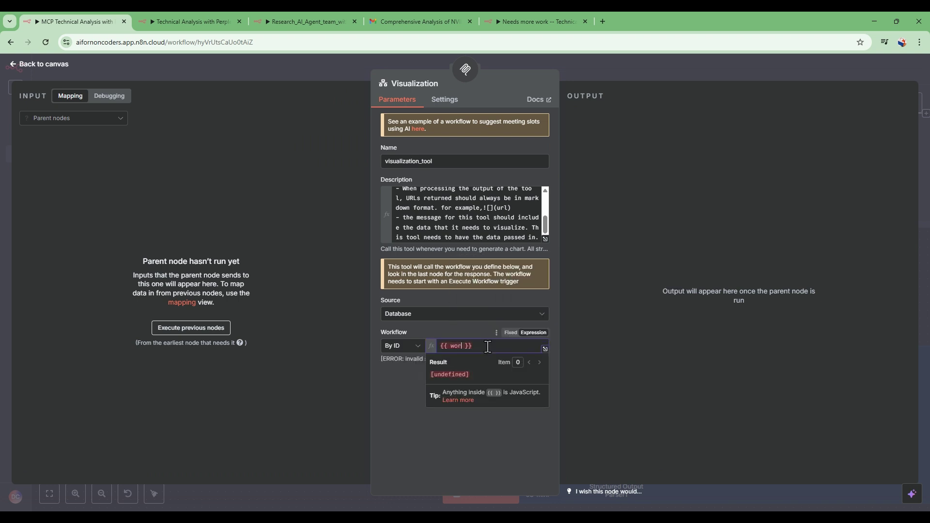
pyautogui.write('rk')
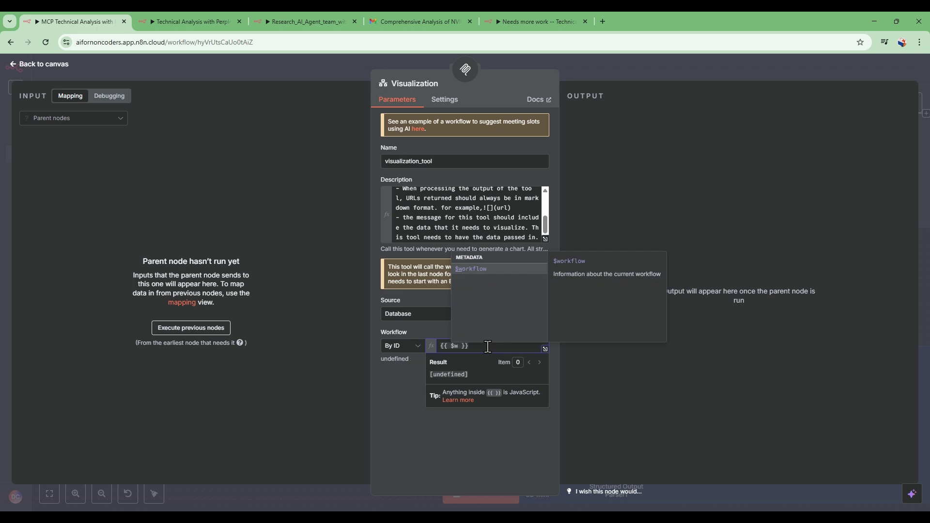
pyautogui.press('Return')
pyautogui.write('.id')
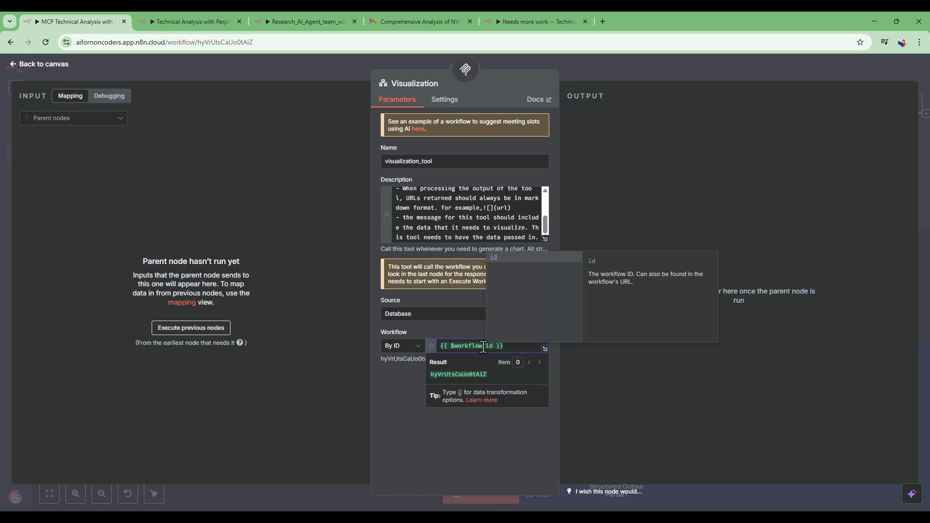
pyautogui.click(394, 397)
pyautogui.click(37, 64)
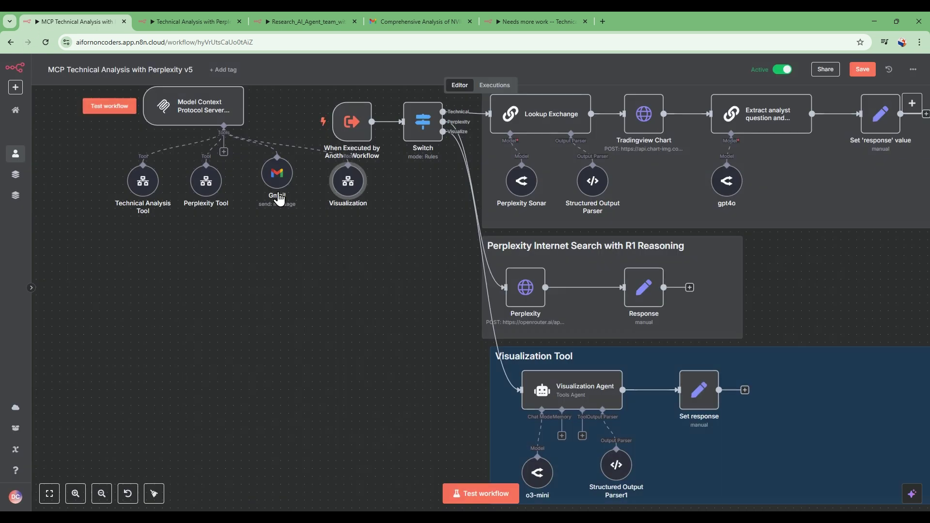
pyautogui.moveTo(343, 183); pyautogui.dragTo(97, 191)
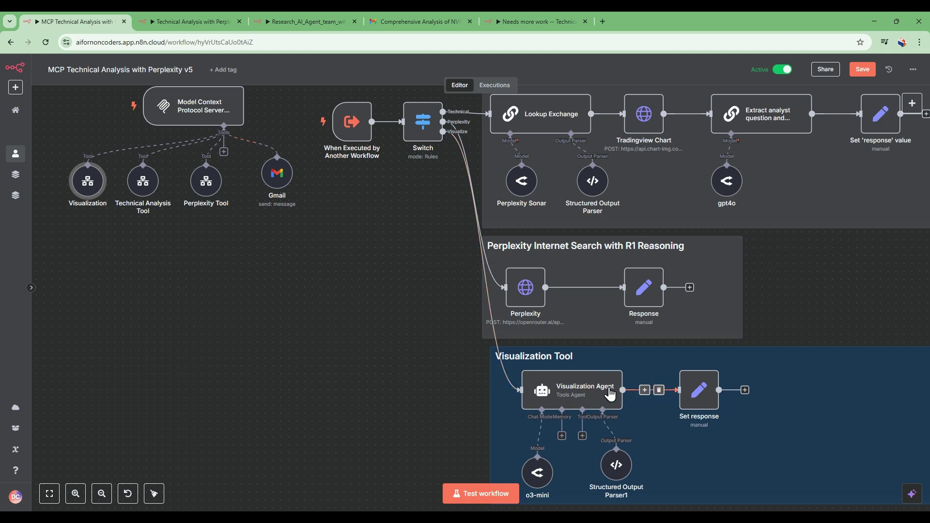
# Step: Look at the Technical Analysis with Perplexity v6 MCP enabled workflow and the research agent team workflow
pyautogui.click(202, 22)
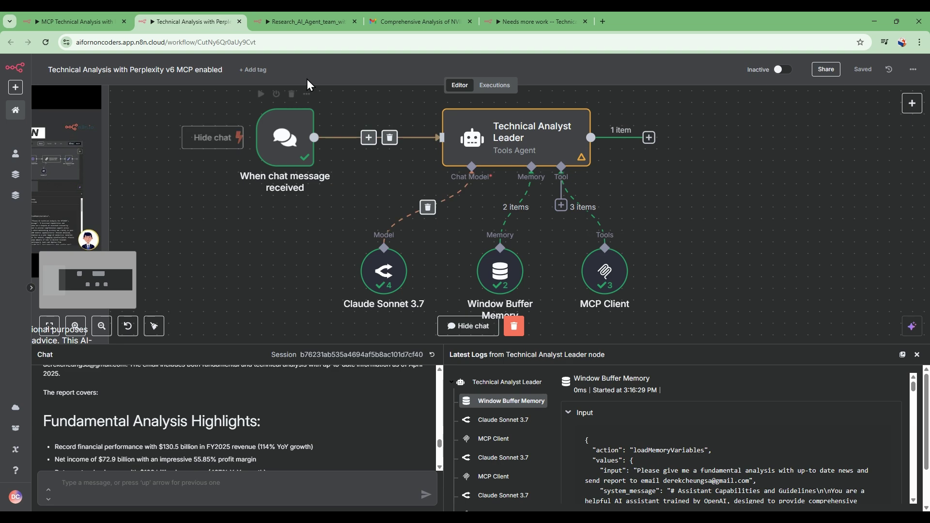
pyautogui.click(309, 21)
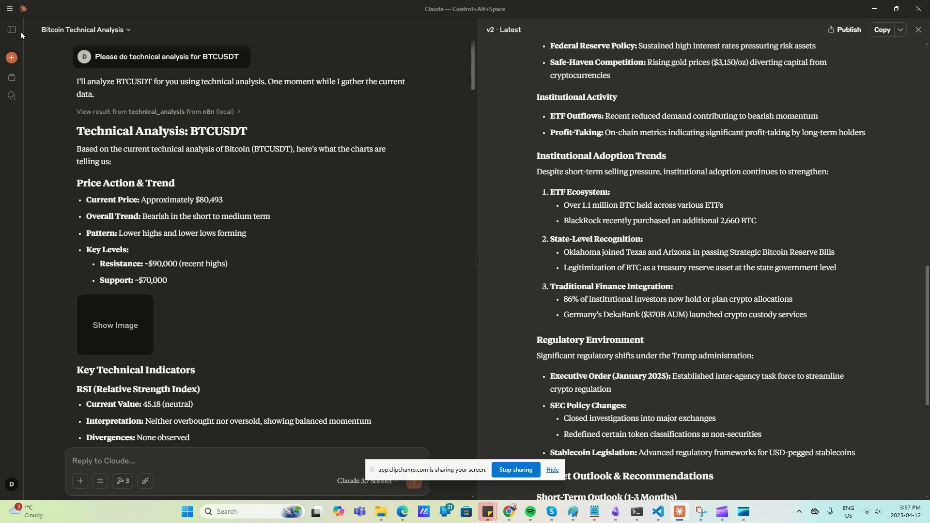
# Step: In Claude Desktop, view the n8n server in the developer settings and open claude_desktop_config.json in a maximized VS Code window
pyautogui.click(10, 8)
pyautogui.moveTo(29, 27)
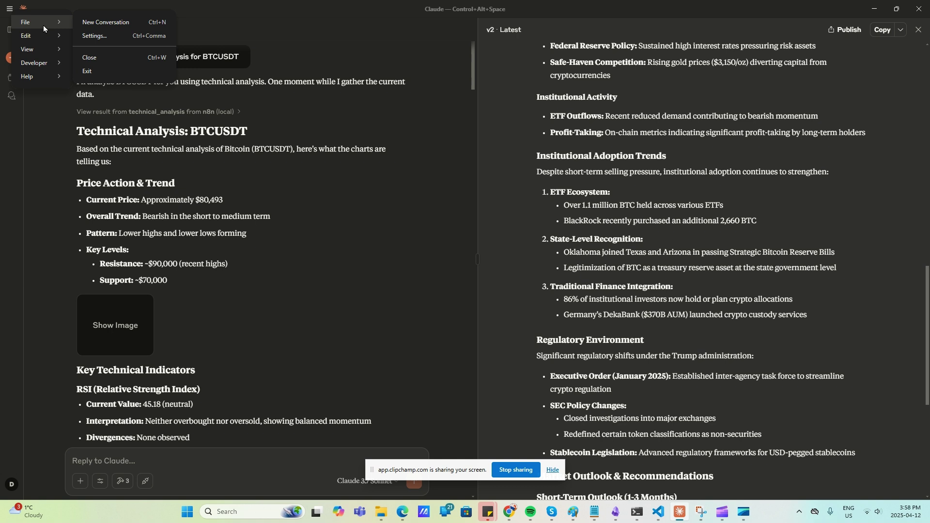
pyautogui.click(92, 36)
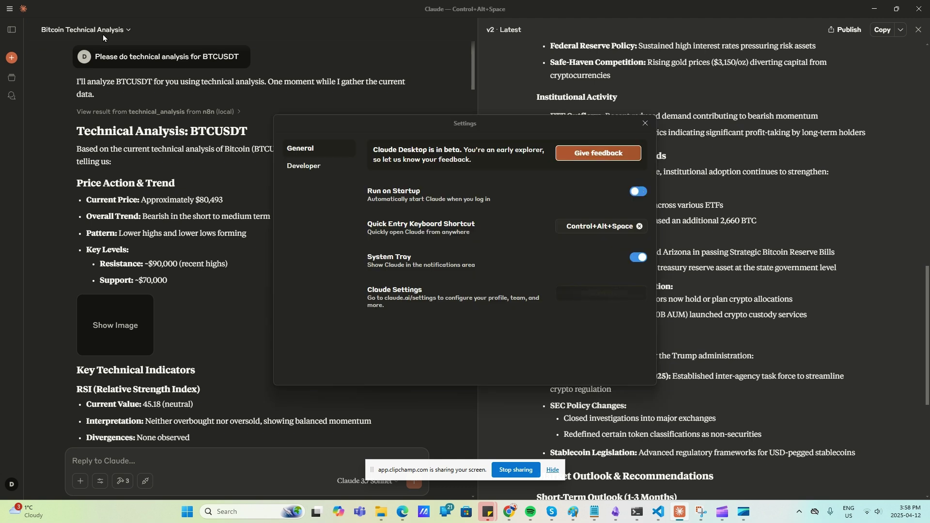
pyautogui.click(295, 166)
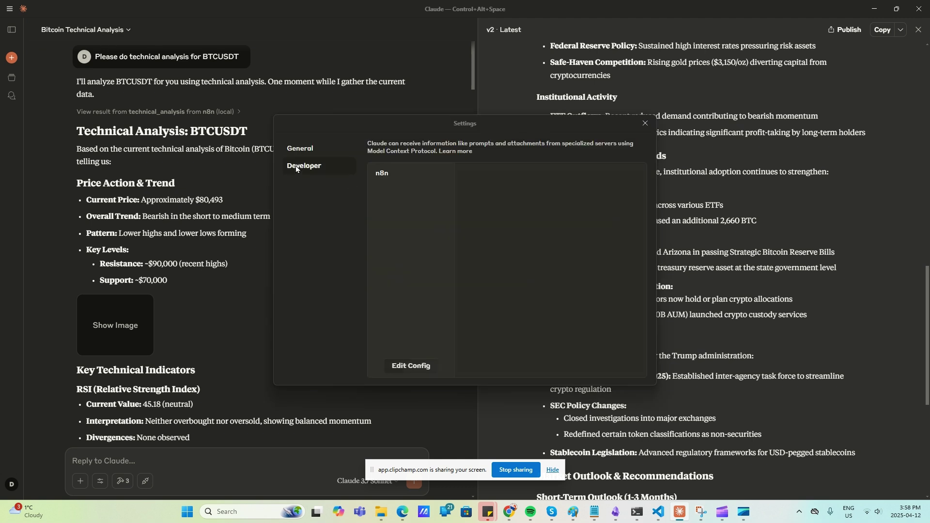
pyautogui.click(379, 173)
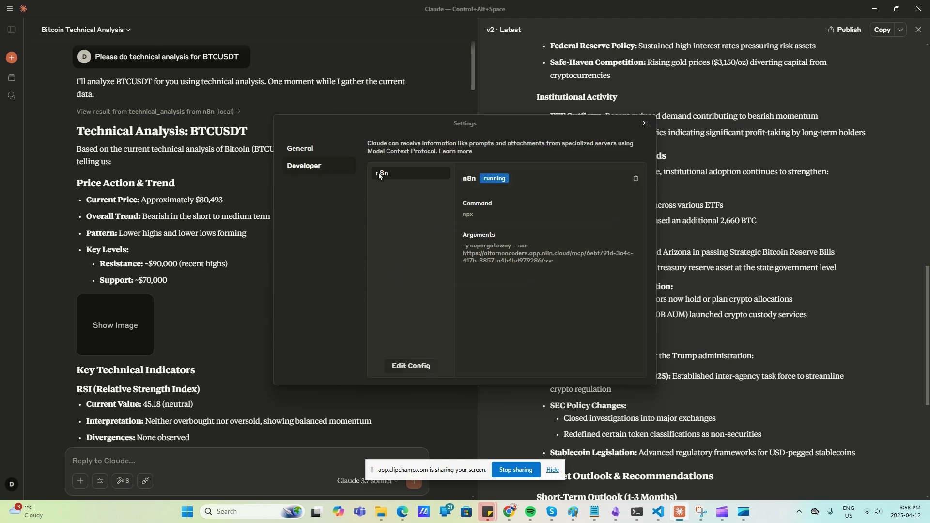
pyautogui.click(407, 367)
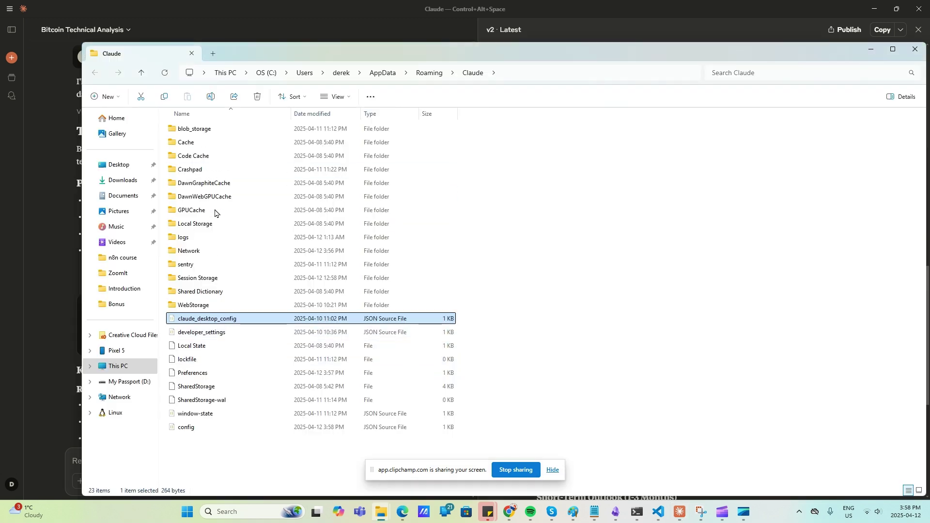
pyautogui.doubleClick(217, 323)
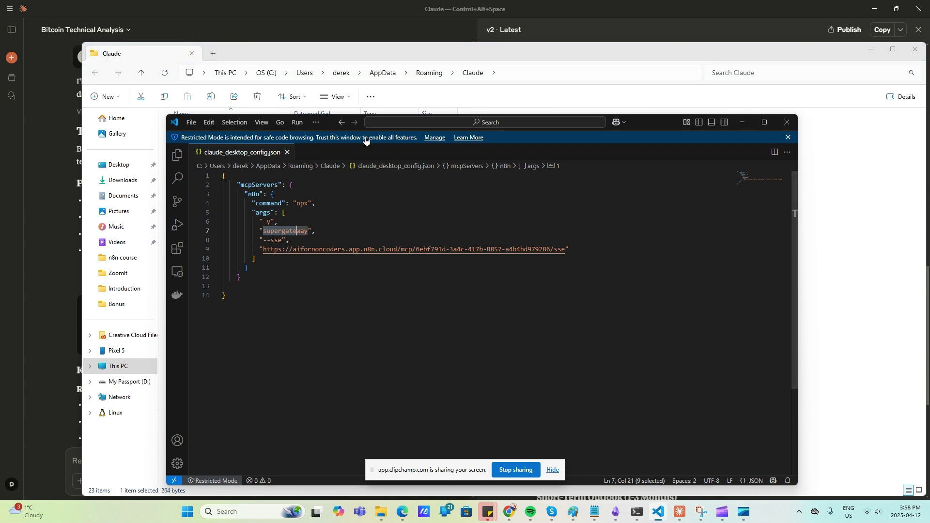
pyautogui.click(764, 122)
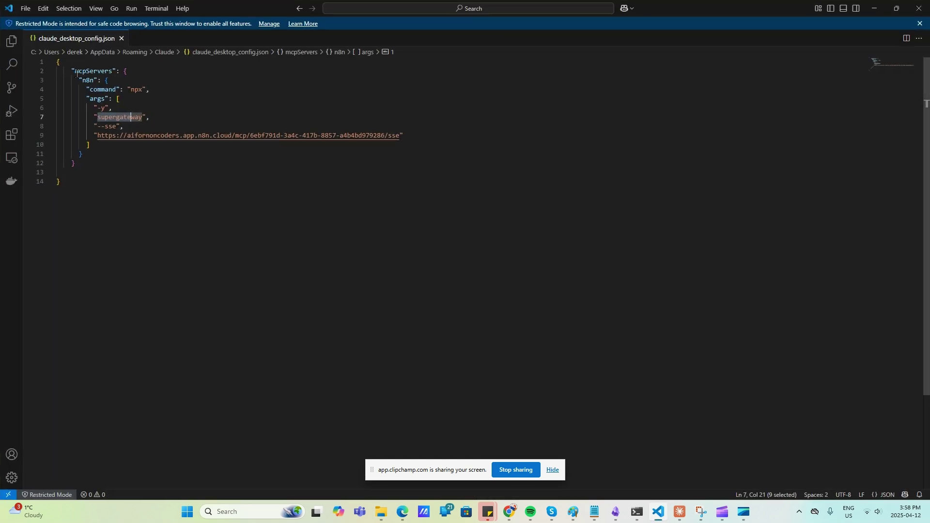
# Step: Examine the mcpServers entry's n8n name, npx command, supergateway argument and server URL, then return to Claude and close the settings
pyautogui.moveTo(75, 73); pyautogui.dragTo(118, 71)
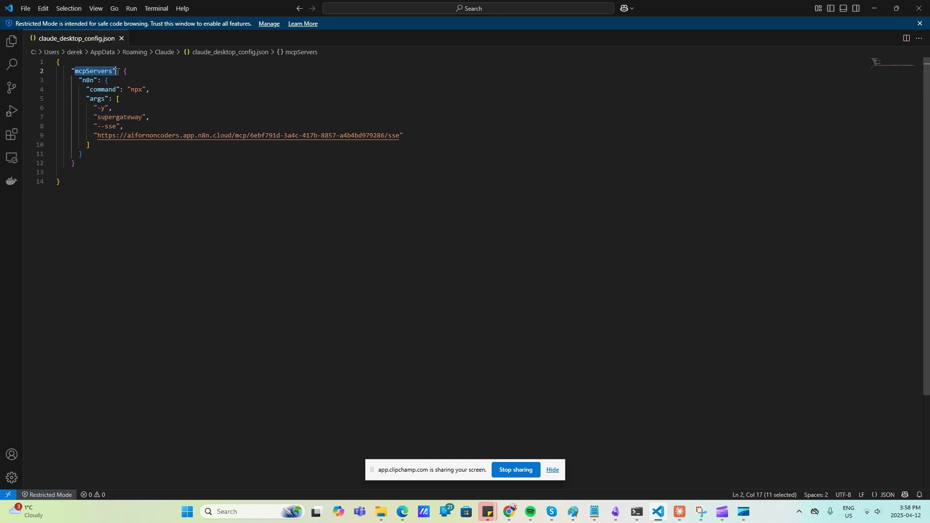
pyautogui.doubleClick(90, 81)
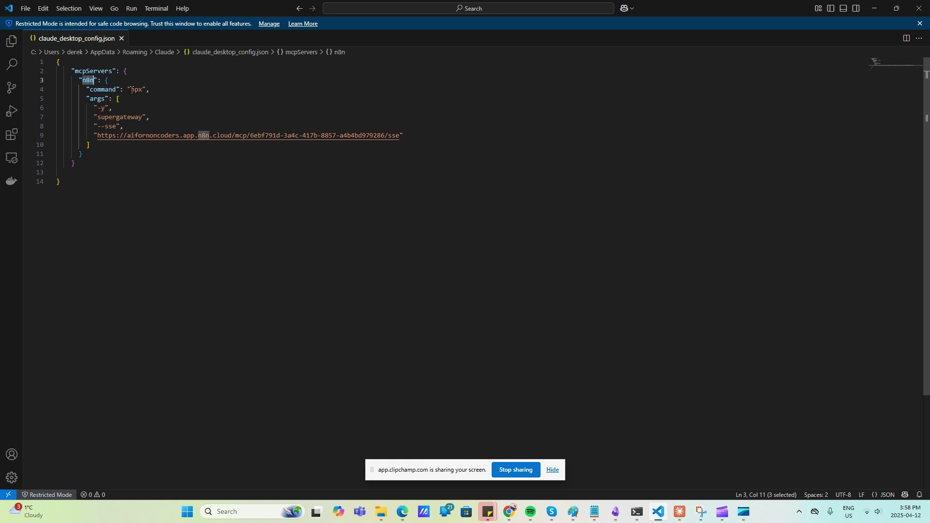
pyautogui.moveTo(132, 90); pyautogui.dragTo(138, 91)
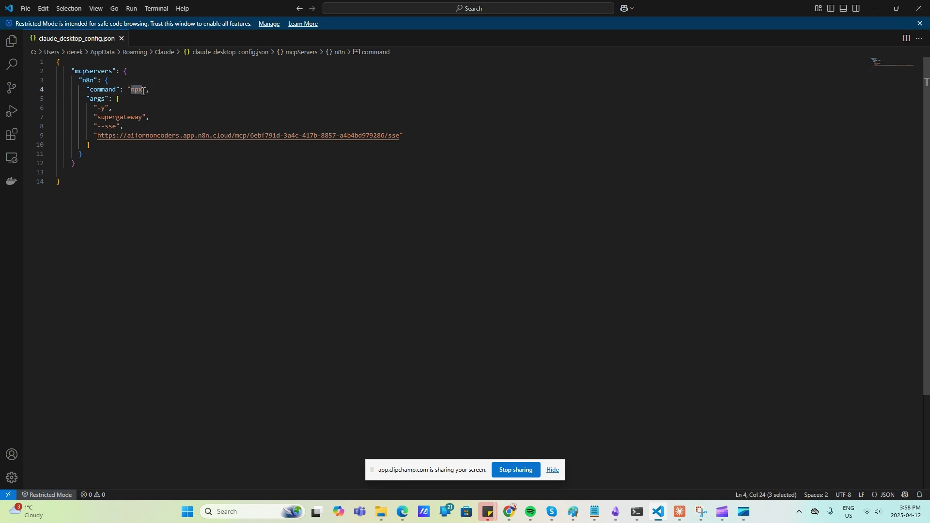
pyautogui.doubleClick(100, 117)
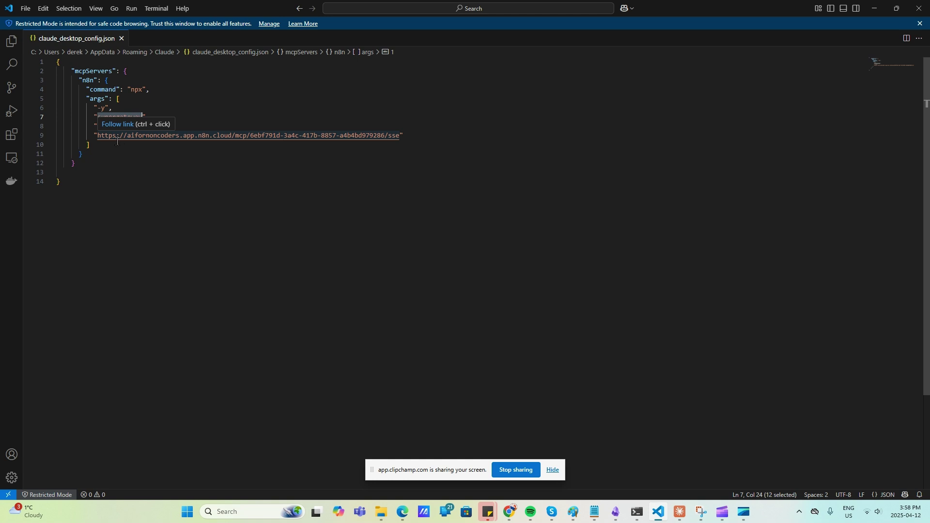
pyautogui.moveTo(97, 136); pyautogui.dragTo(402, 136)
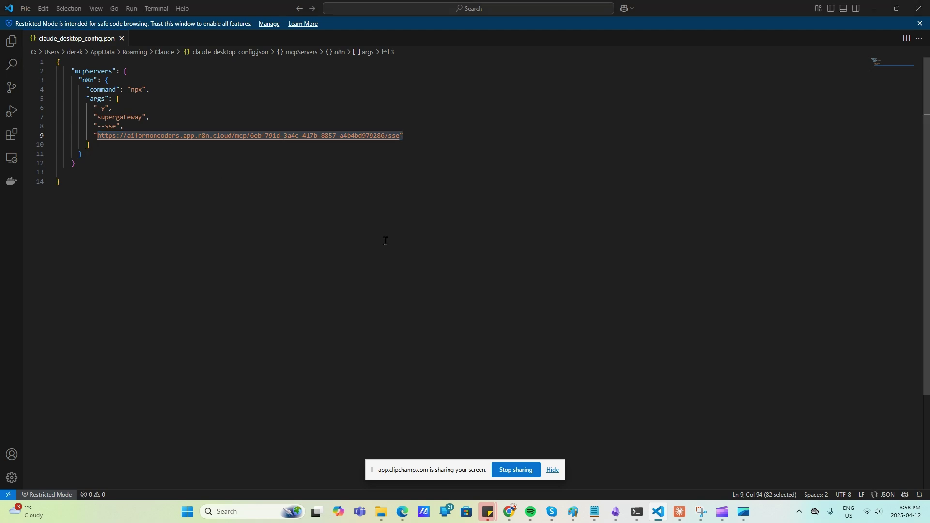
pyautogui.hotkey('alt', 'Tab')
pyautogui.click(645, 124)
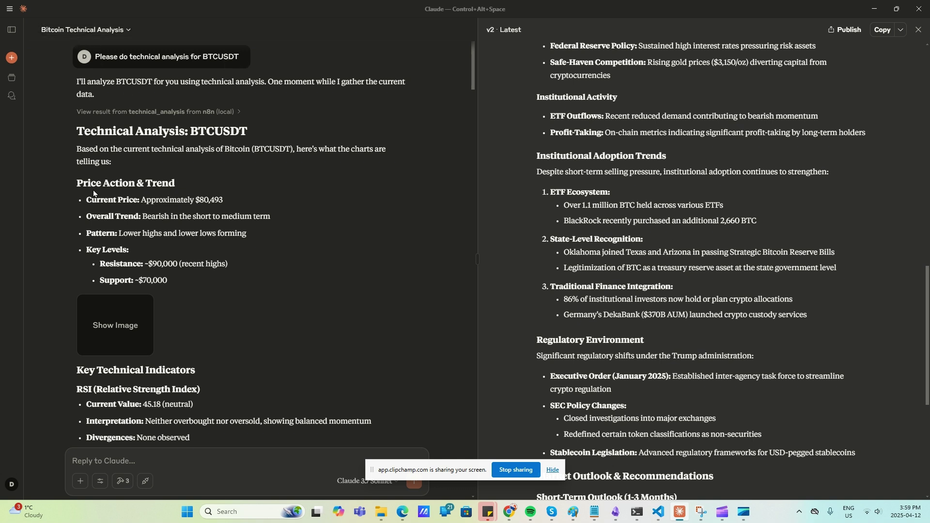
# Step: Start a new Claude chat and review the MCP tools available from the n8n server
pyautogui.click(11, 58)
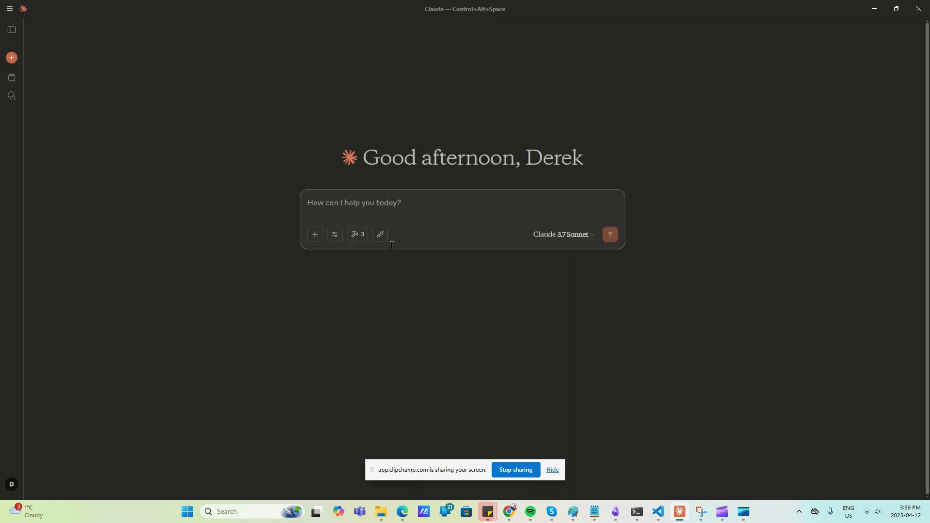
pyautogui.click(359, 236)
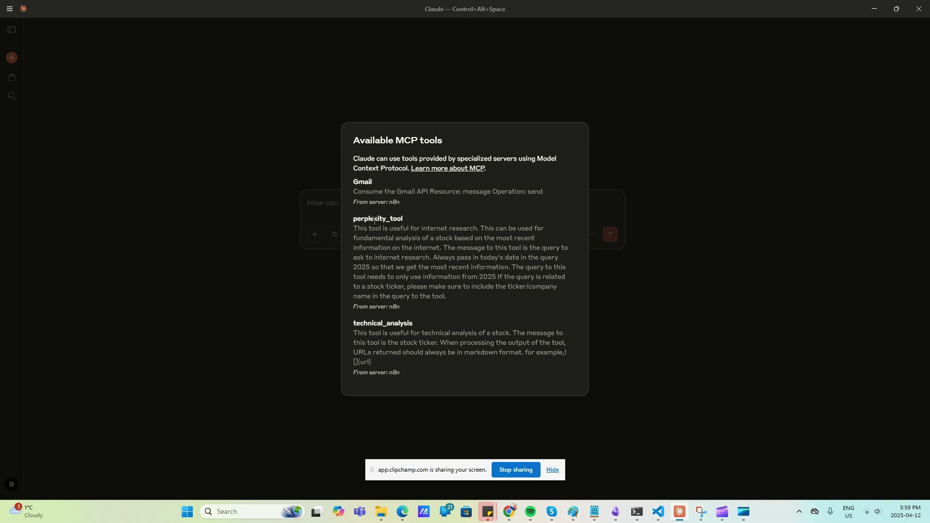
pyautogui.click(280, 306)
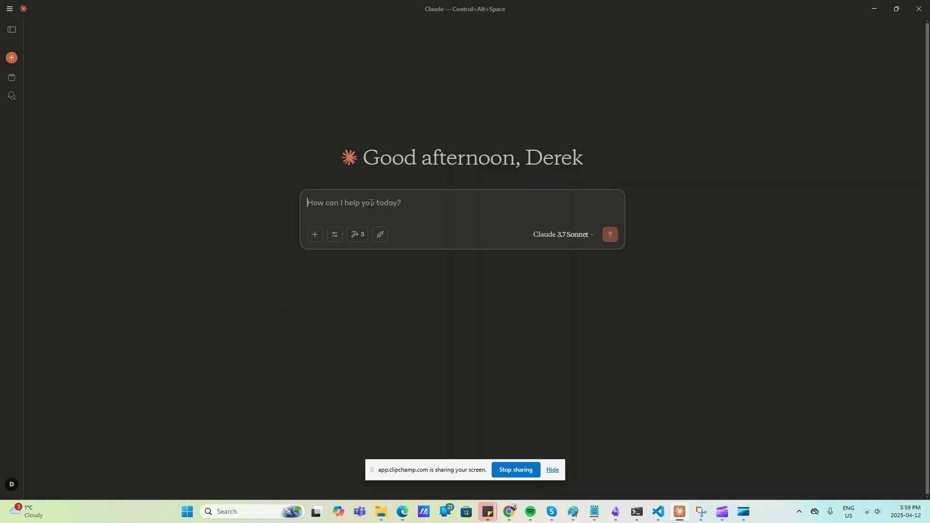
# Step: Ask Claude "Please do techncial analyis for nvidia" and allow the n8n technical_analysis tool for this chat
pyautogui.write('Plesae')
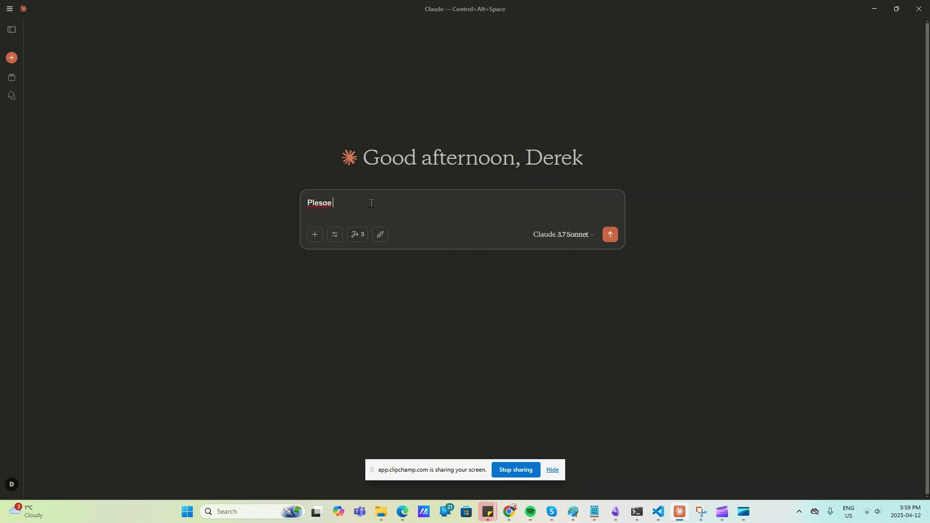
pyautogui.press('BackSpace')
pyautogui.press('BackSpace')
pyautogui.press('BackSpace')
pyautogui.write('ase do techncial analyis for nvidia')
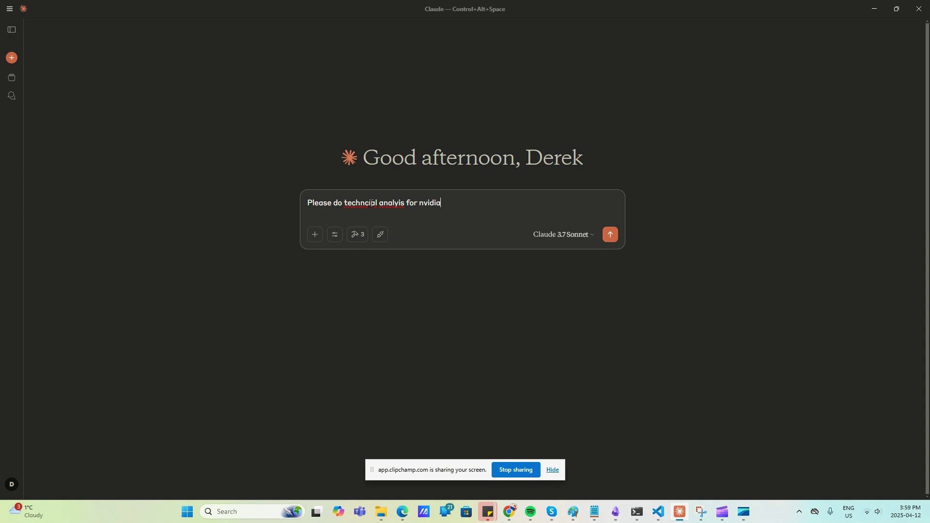
pyautogui.click(611, 235)
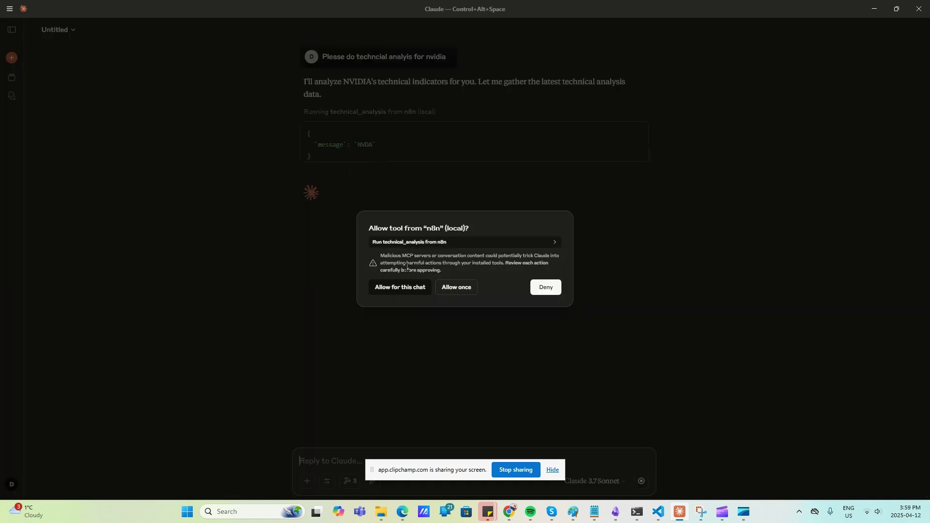
pyautogui.click(406, 290)
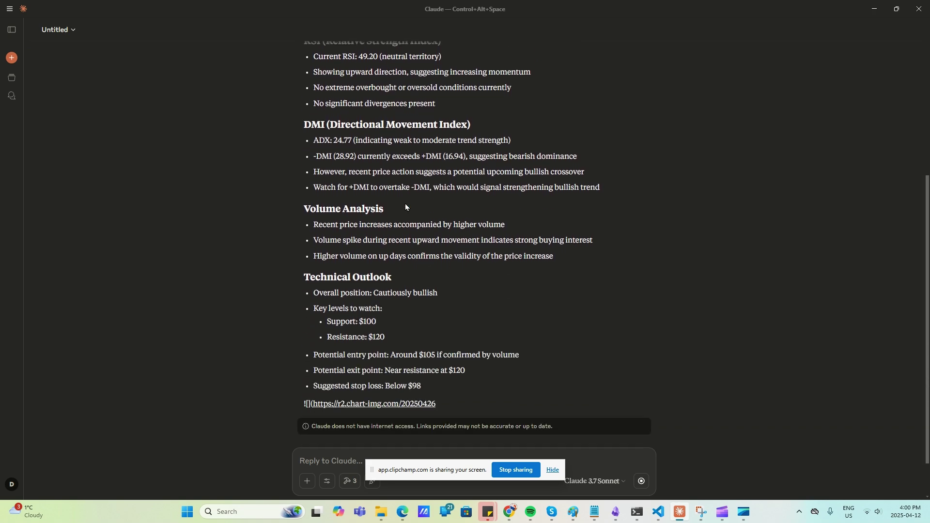
# Step: Open the NVIDIA chart image from Claude's answer in the browser, then return to Claude and review the written analysis
pyautogui.click(347, 300)
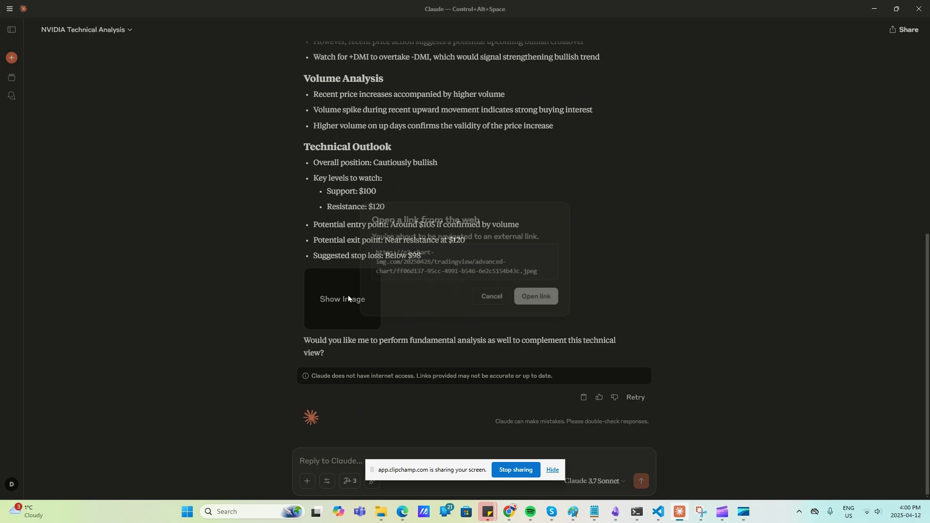
pyautogui.click(532, 297)
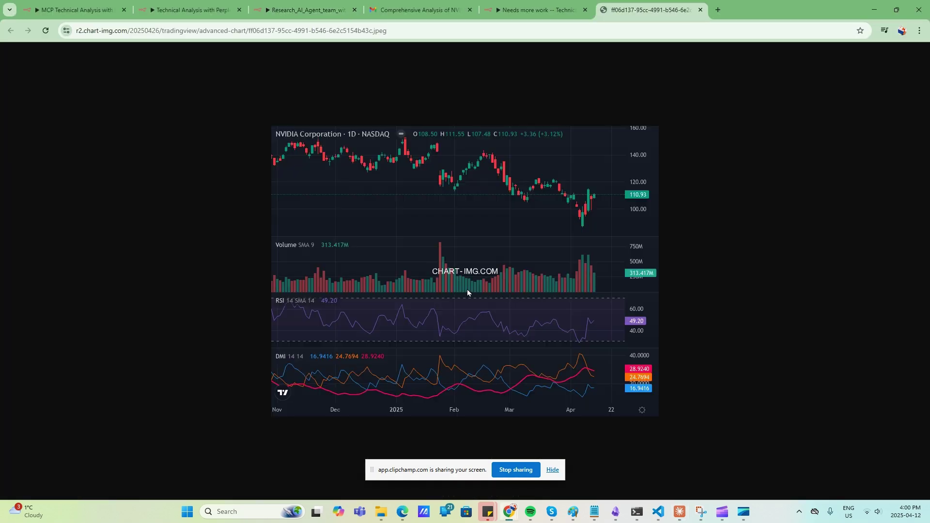
pyautogui.hotkey('alt', 'Tab')
pyautogui.scroll(3, 555, 226)
pyautogui.scroll(-3, 375, 263)
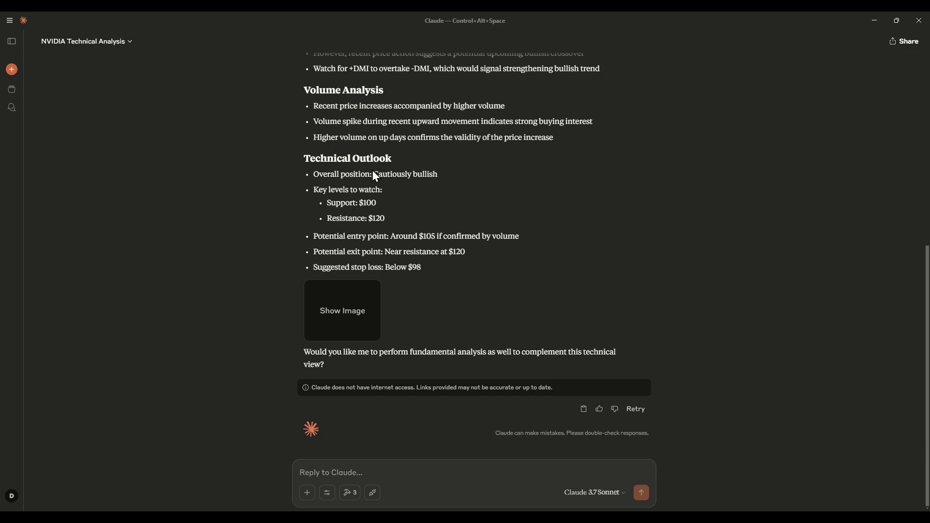
# Step: Switch to Chrome and look through the punkpeye/awesome-mcp-servers README on GitHub, from its address and heading to the list of server categories
pyautogui.hotkey('alt', 'Tab')
pyautogui.scroll(6, 423, 283)
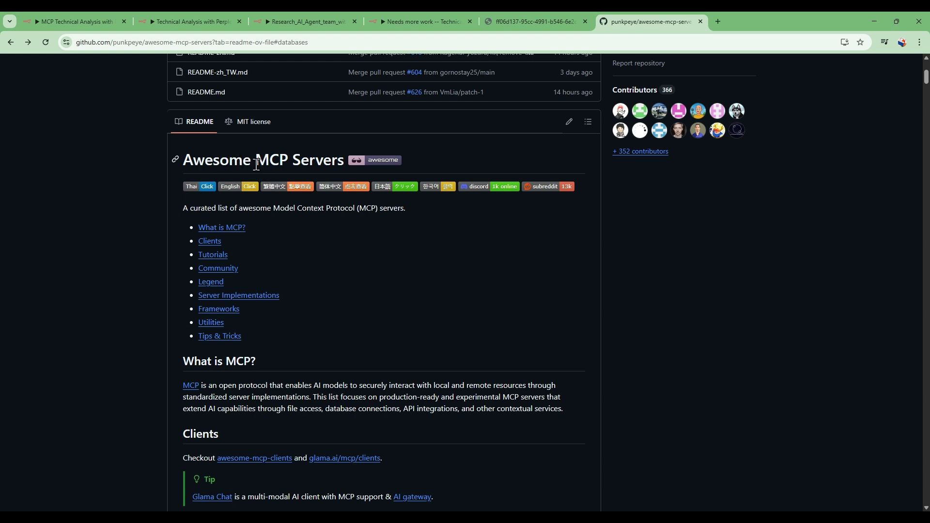
pyautogui.moveTo(84, 42); pyautogui.dragTo(168, 42)
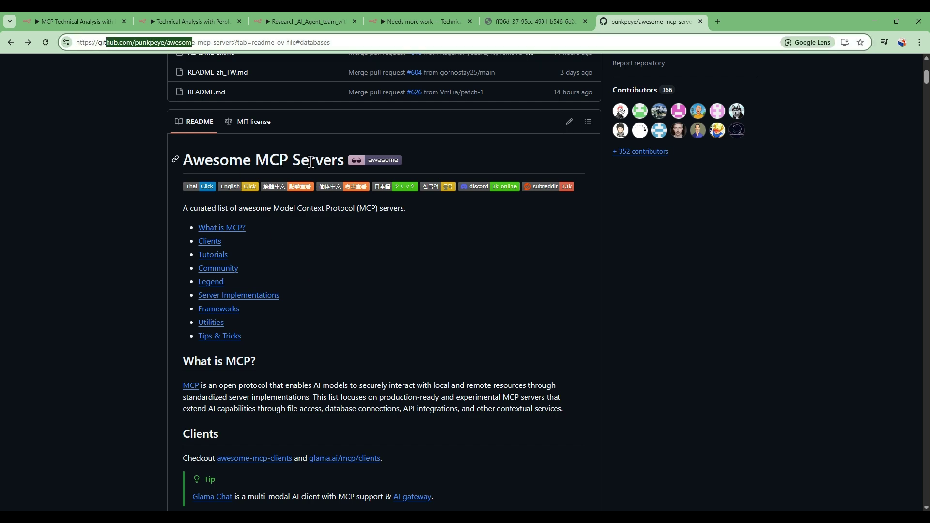
pyautogui.scroll(-15, 431, 312)
pyautogui.scroll(-6, 436, 314)
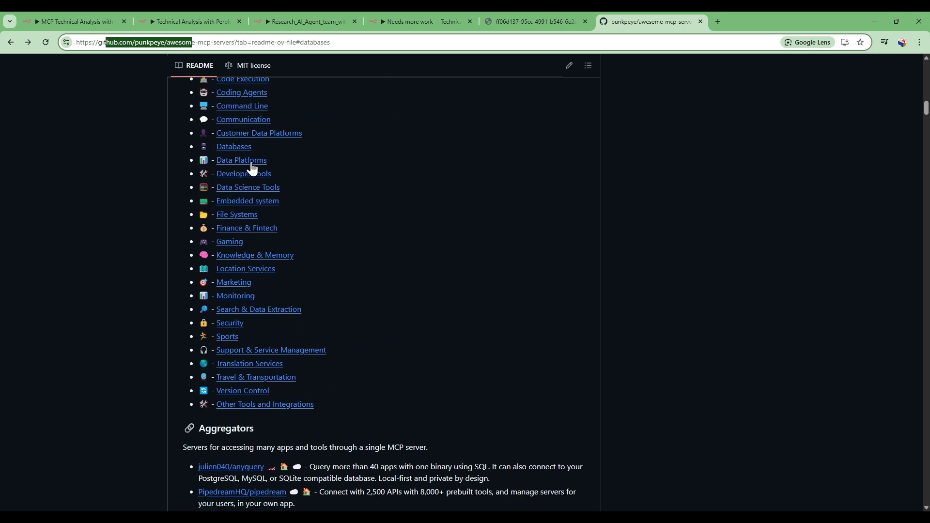
# Step: Open the pox-mcp-server repository from the Developer Tools category and examine the command and args in its Claude Desktop usage configuration
pyautogui.click(248, 173)
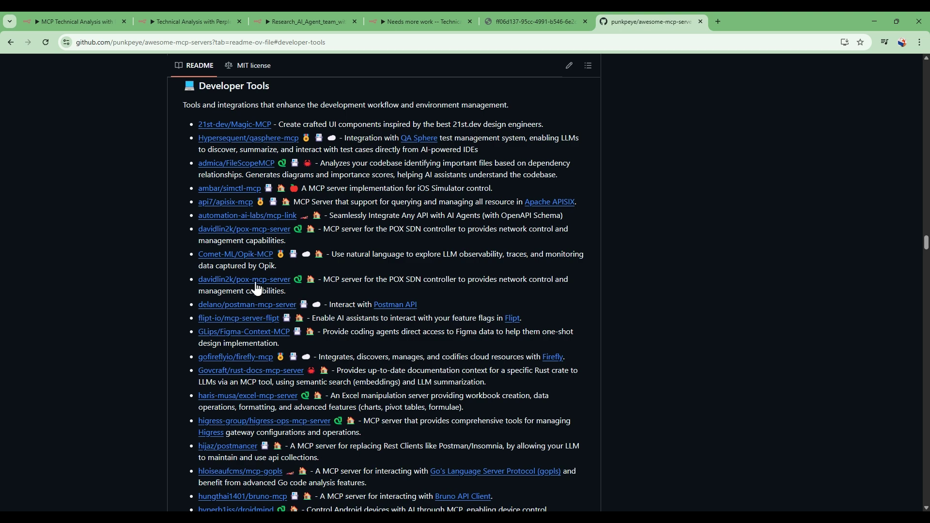
pyautogui.click(255, 282)
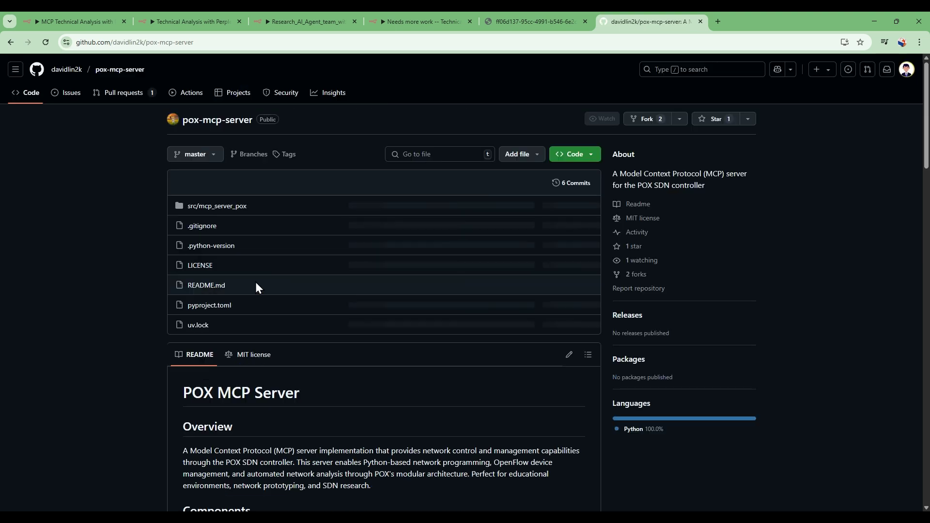
pyautogui.scroll(-10, 261, 281)
pyautogui.scroll(-18, 261, 281)
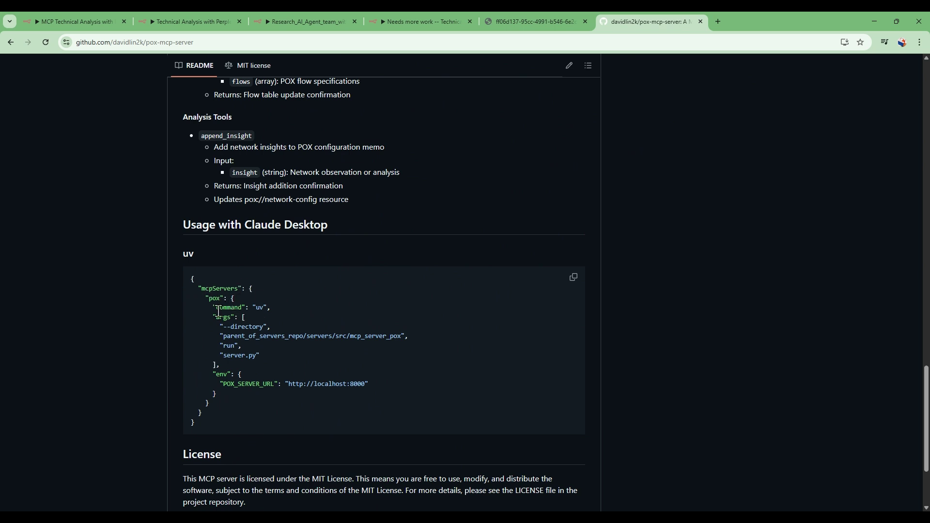
pyautogui.moveTo(218, 307); pyautogui.dragTo(274, 368)
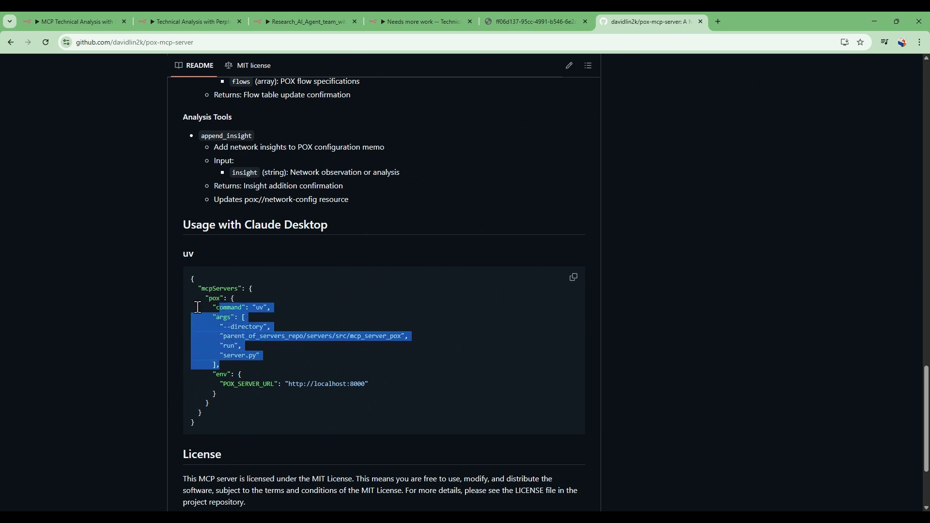